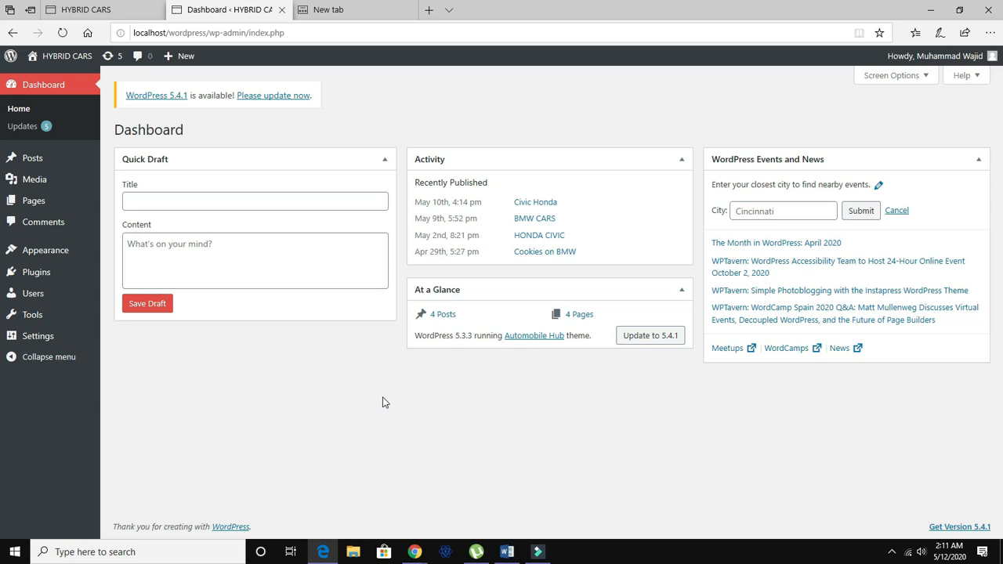
Look through the posts list, the installed themes and the general settings in the dashboard.
left_click(128, 166)
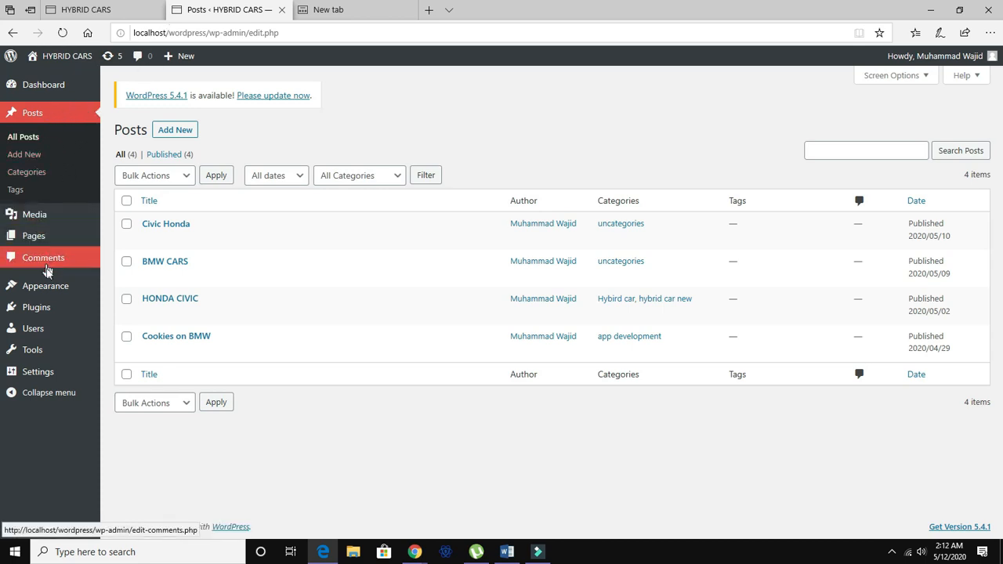
mouse_move(50, 287)
left_click(125, 290)
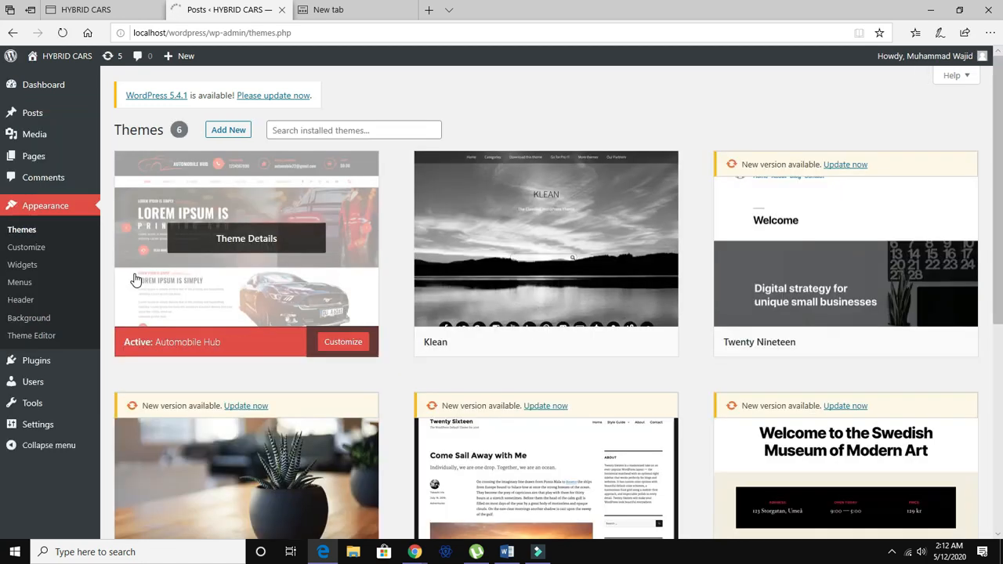
mouse_move(562, 280)
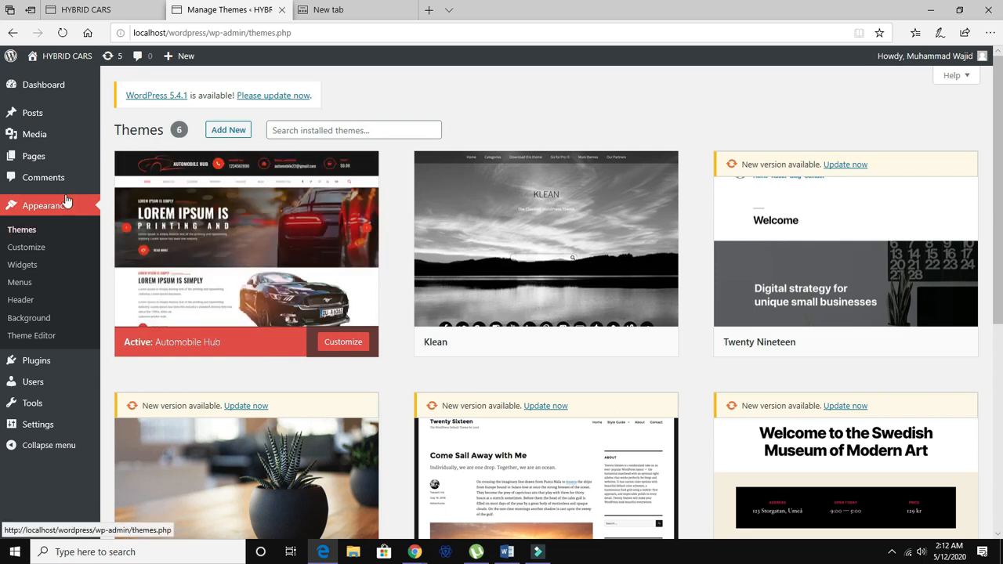
mouse_move(51, 121)
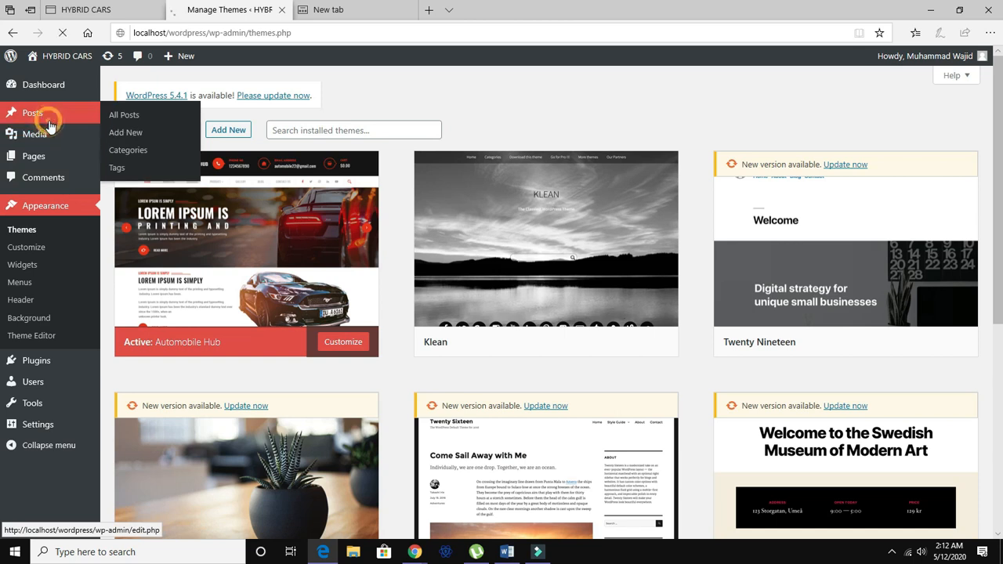
left_click(57, 122)
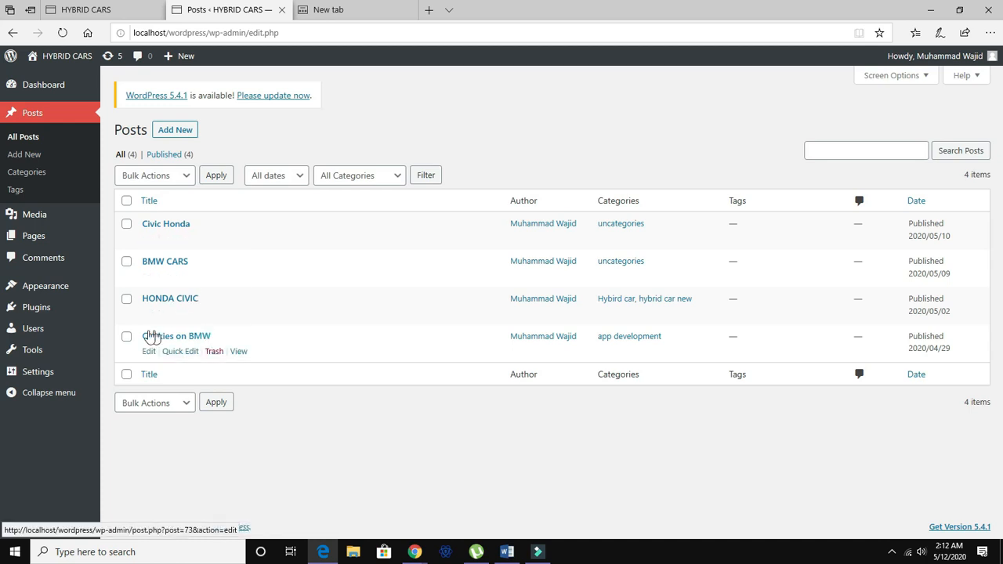
left_click(54, 369)
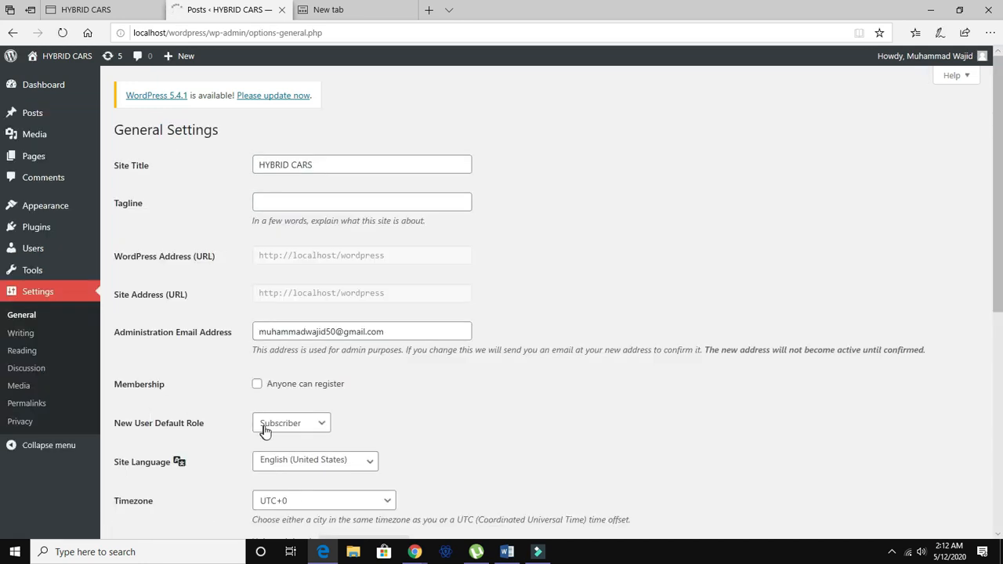
In Reading Settings, set blog pages to show at most 2 posts and save the changes.
left_click(34, 352)
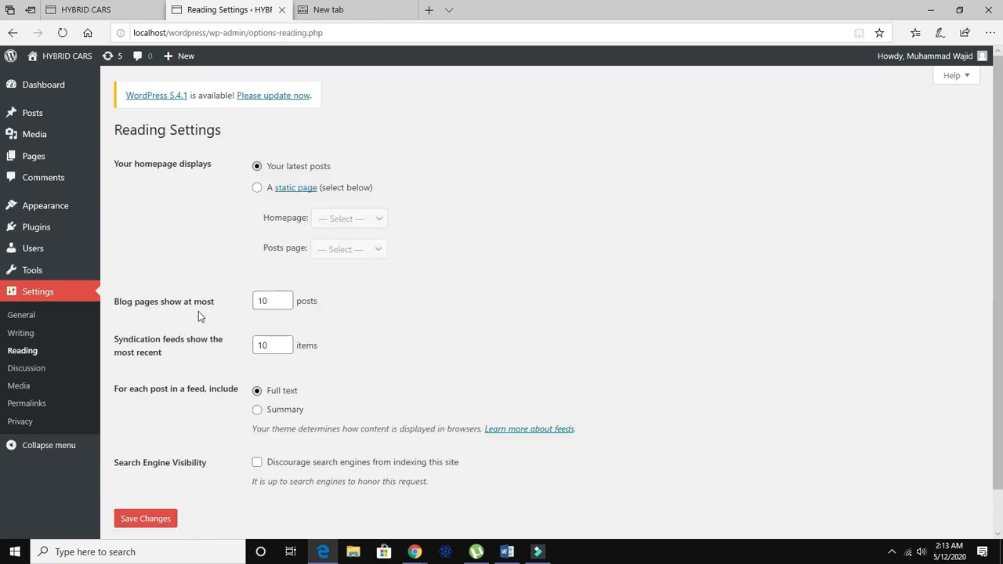
left_click(275, 304)
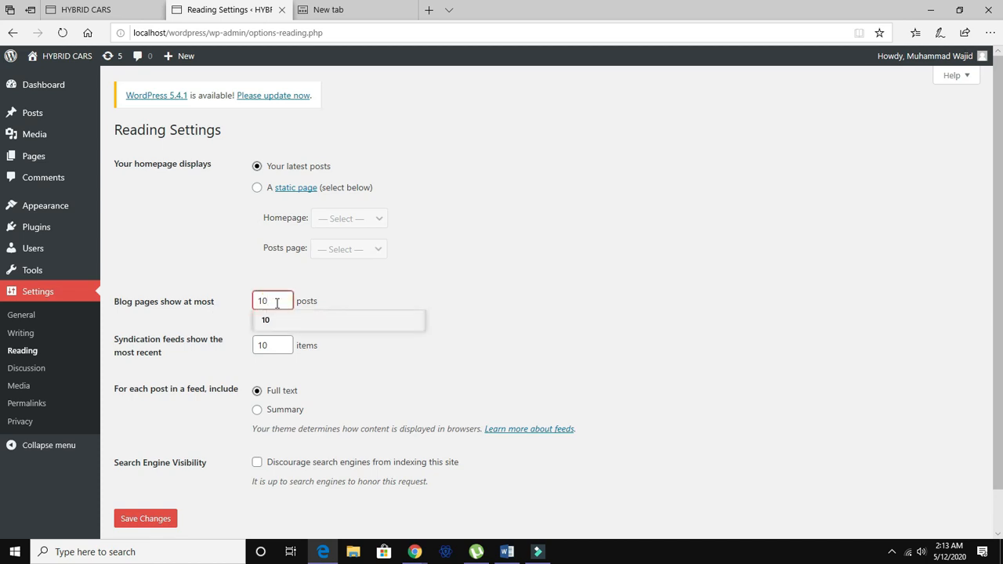
key("BackSpace")
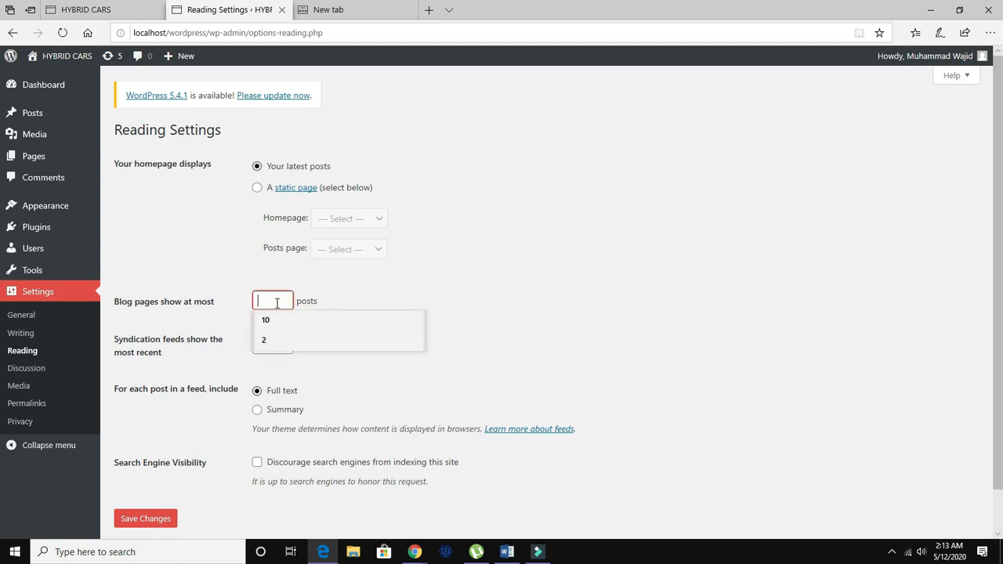
type("2")
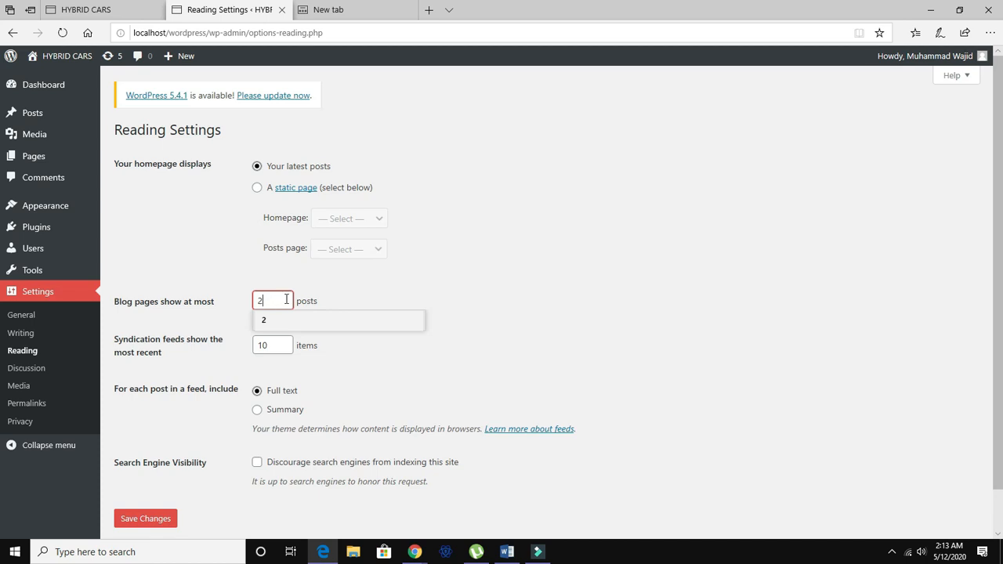
left_click(162, 519)
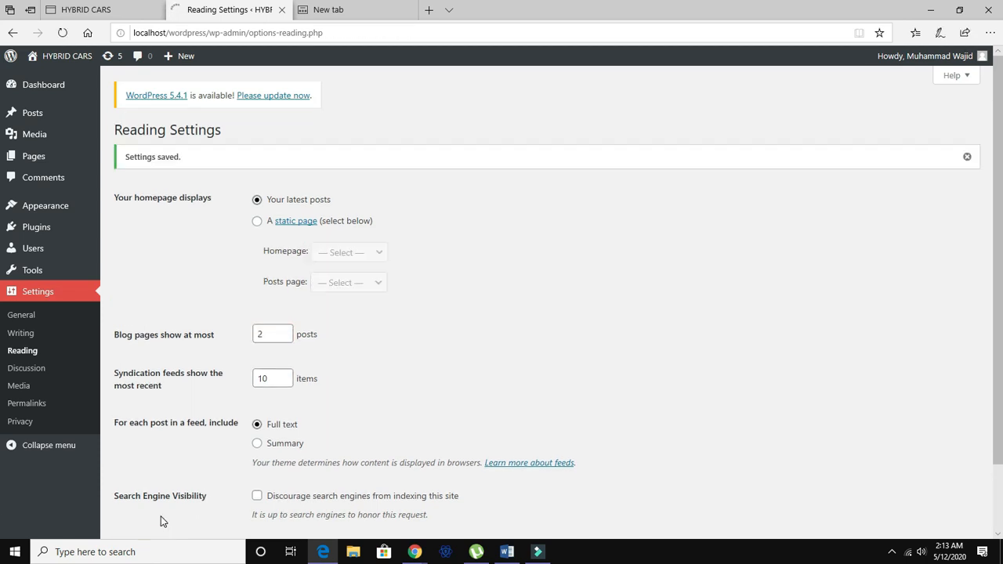
Check the blog post listing on the site's front page and its pagination links.
left_click(104, 10)
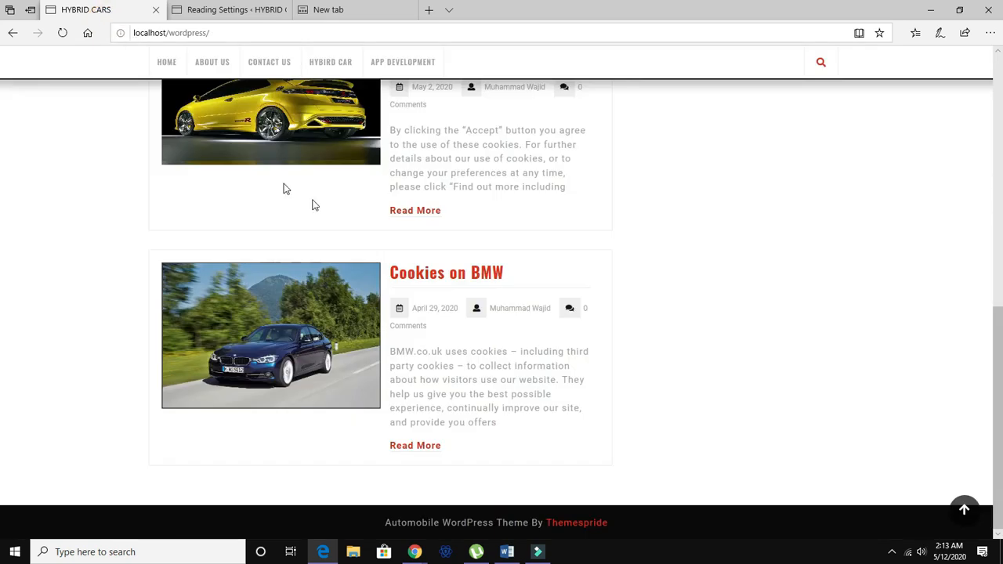
scroll(327, 275, "up", 7)
scroll(328, 275, "down", 6)
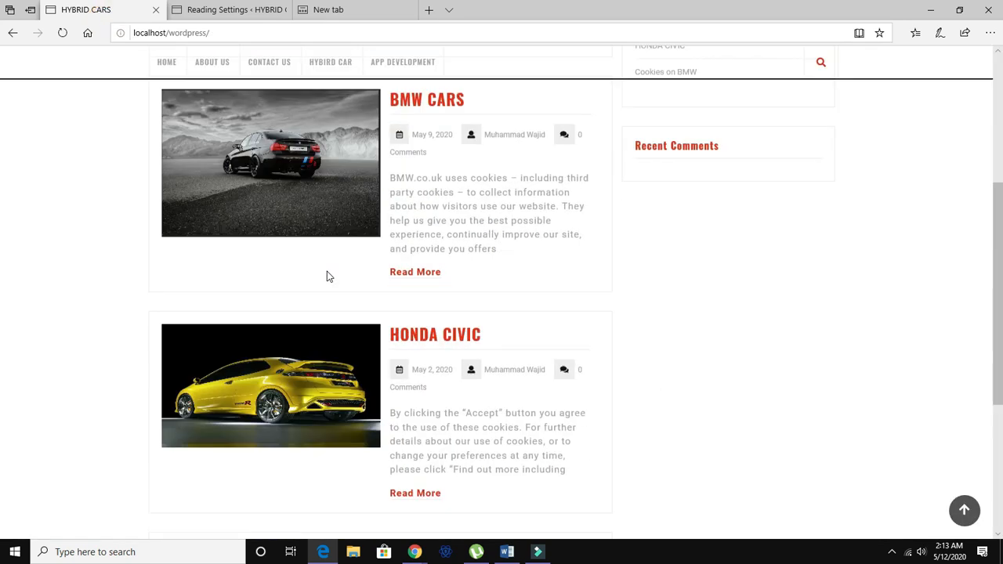
scroll(345, 297, "down", 3)
scroll(341, 290, "up", 4)
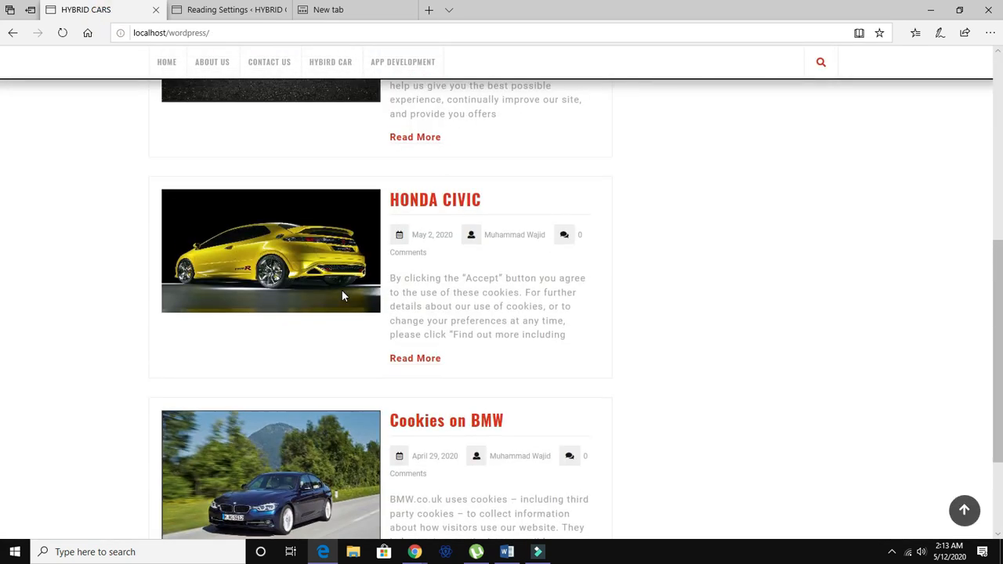
left_click(61, 32)
scroll(271, 192, "down", 8)
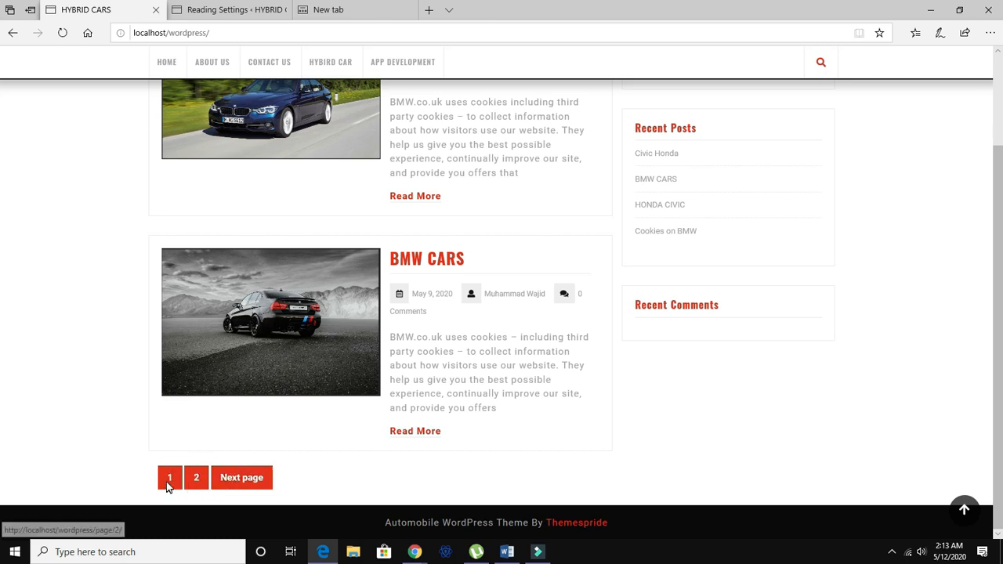
scroll(248, 333, "up", 3)
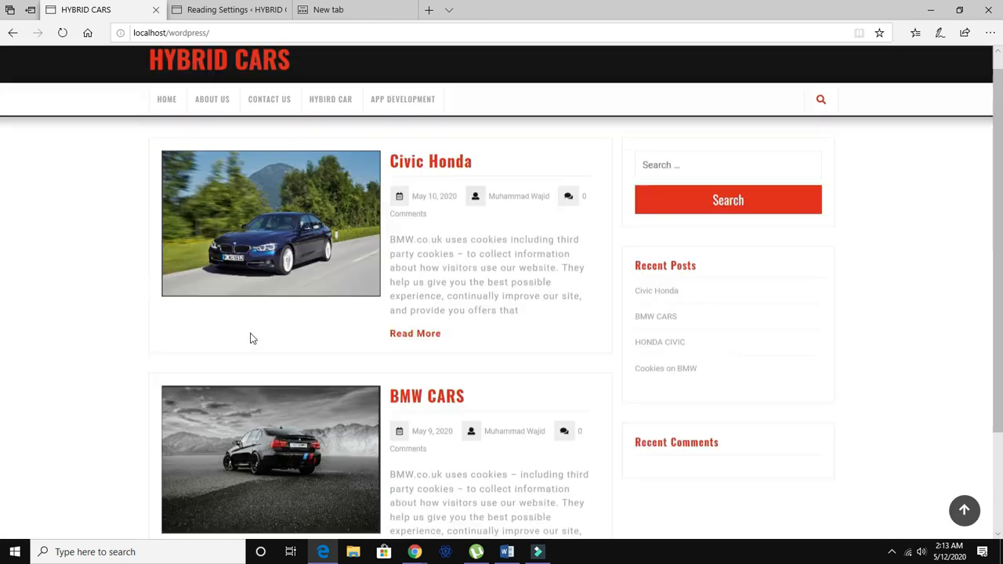
scroll(286, 467, "down", 3)
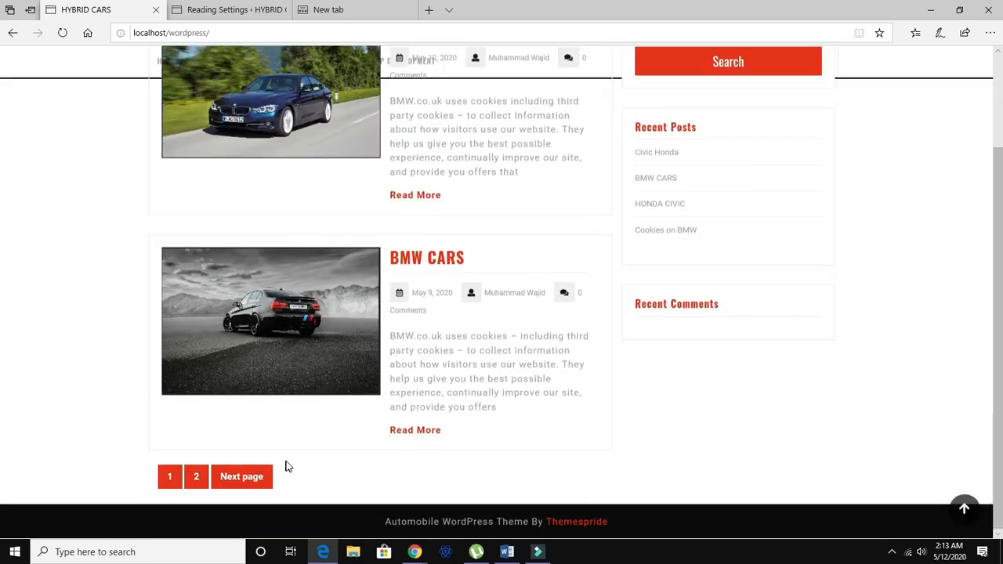
Open page 2 of the blog listing, then return to page 1.
left_click(196, 477)
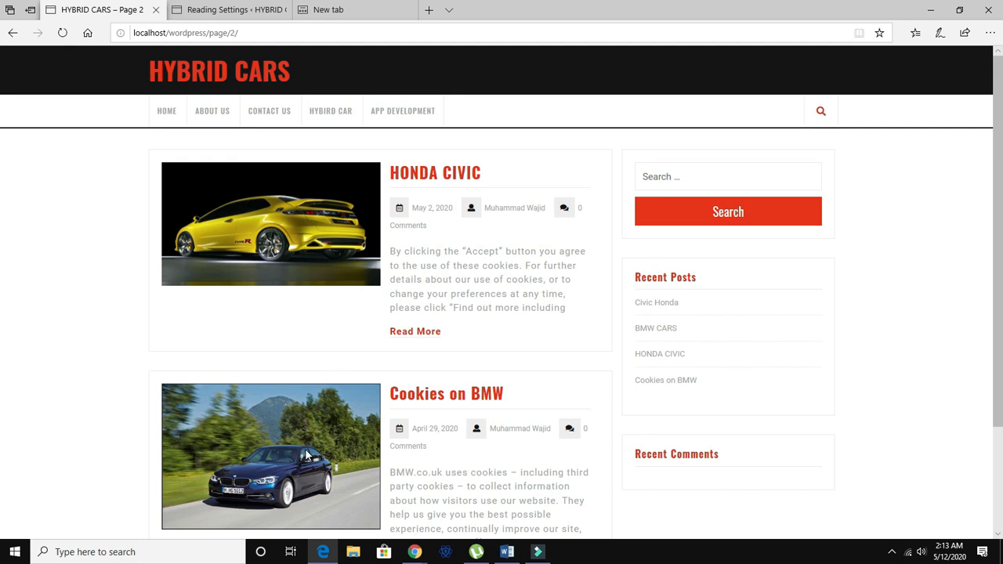
scroll(333, 367, "down", 3)
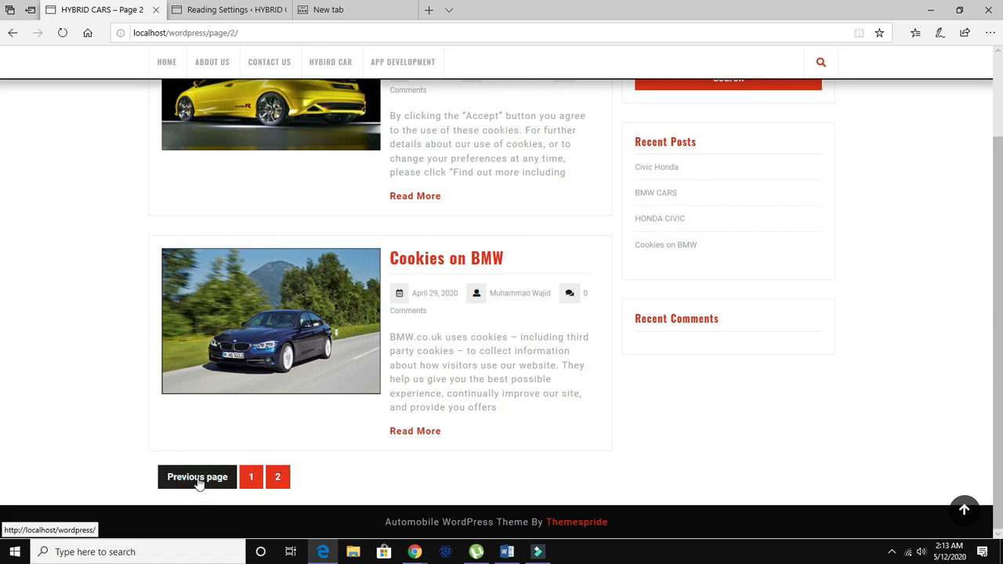
left_click(249, 480)
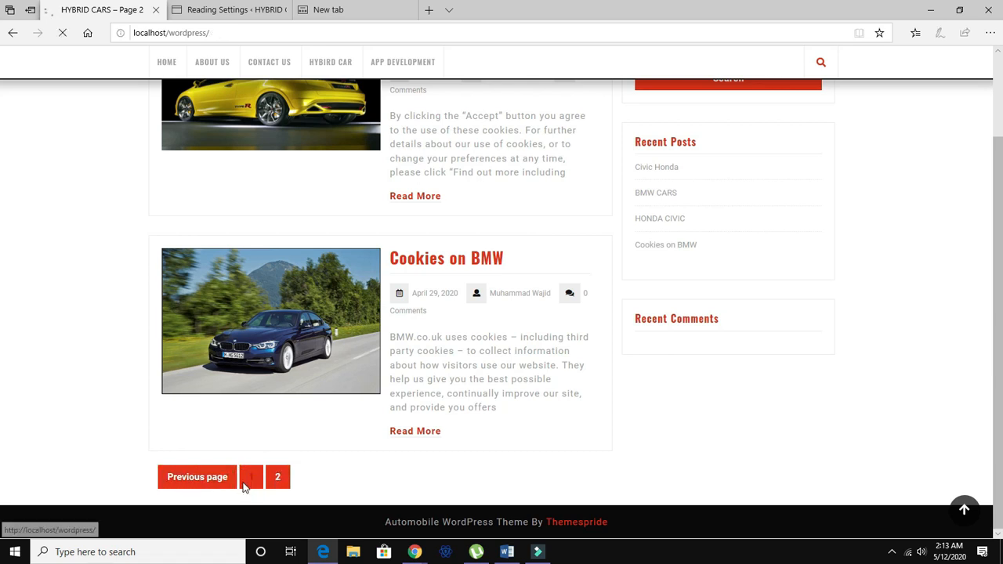
scroll(294, 470, "down", 3)
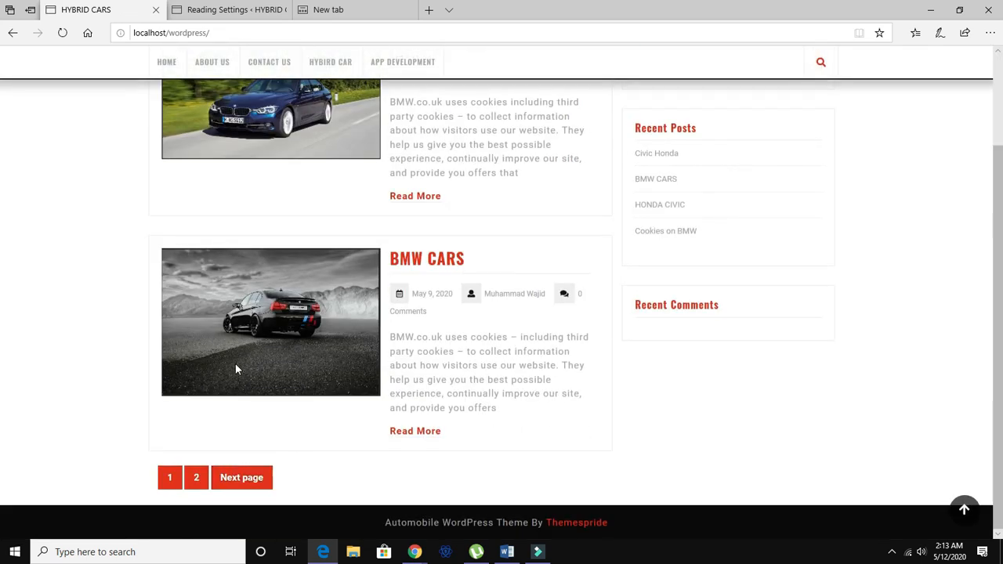
scroll(235, 369, "up", 2)
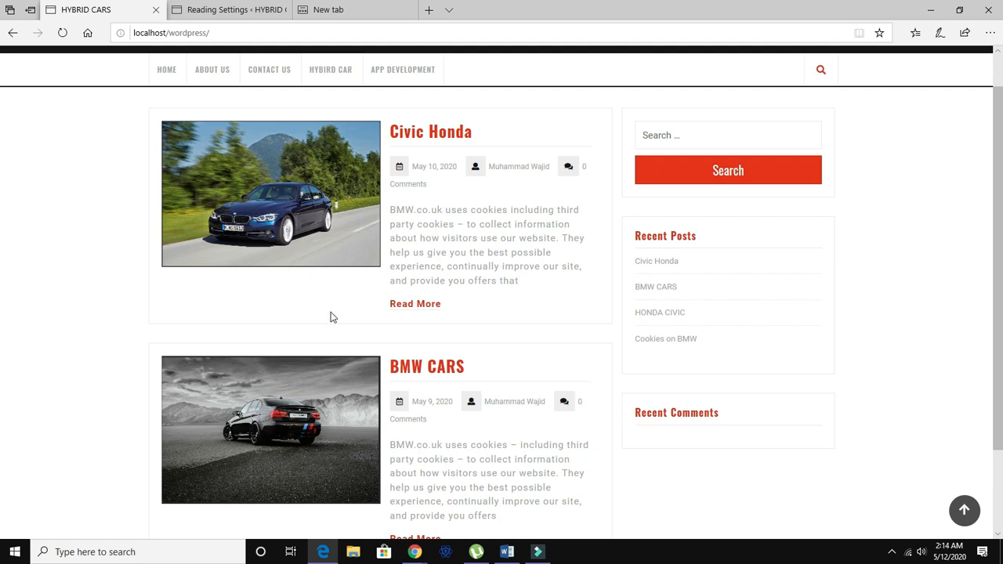
scroll(320, 314, "up", 1)
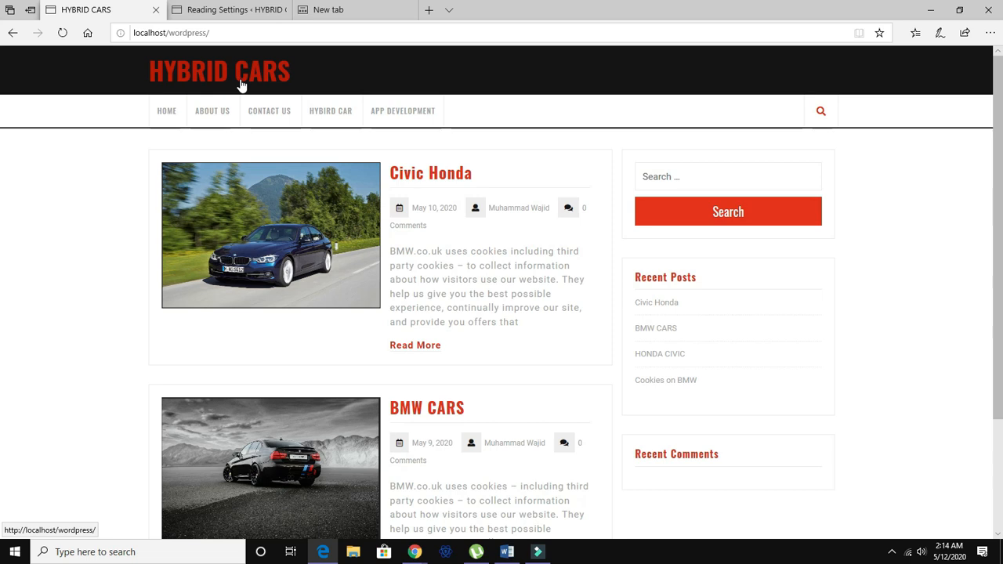
Open the site's HOME page and scroll through its content.
left_click(165, 117)
scroll(405, 293, "down", 3)
scroll(405, 303, "down", 1)
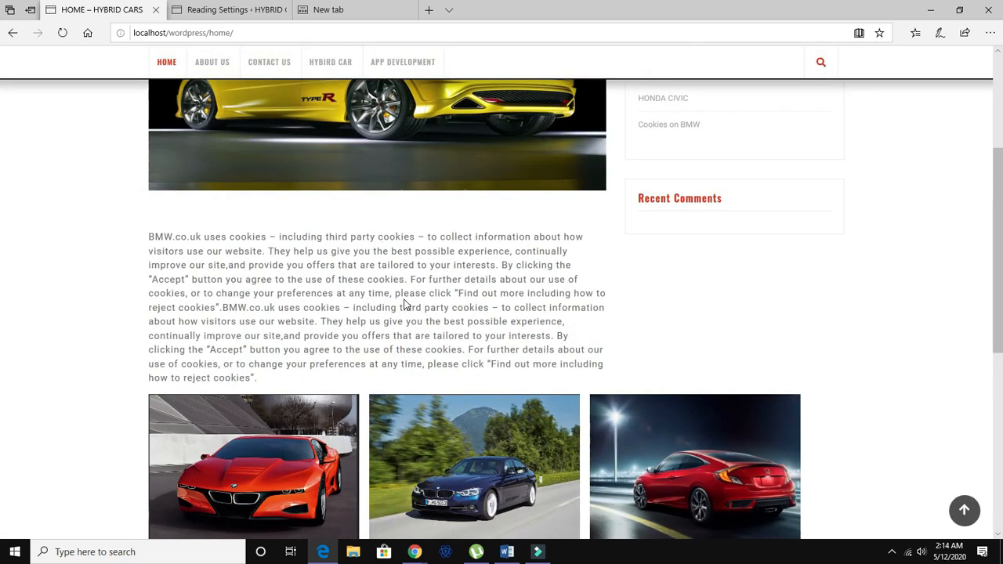
scroll(405, 303, "up", 4)
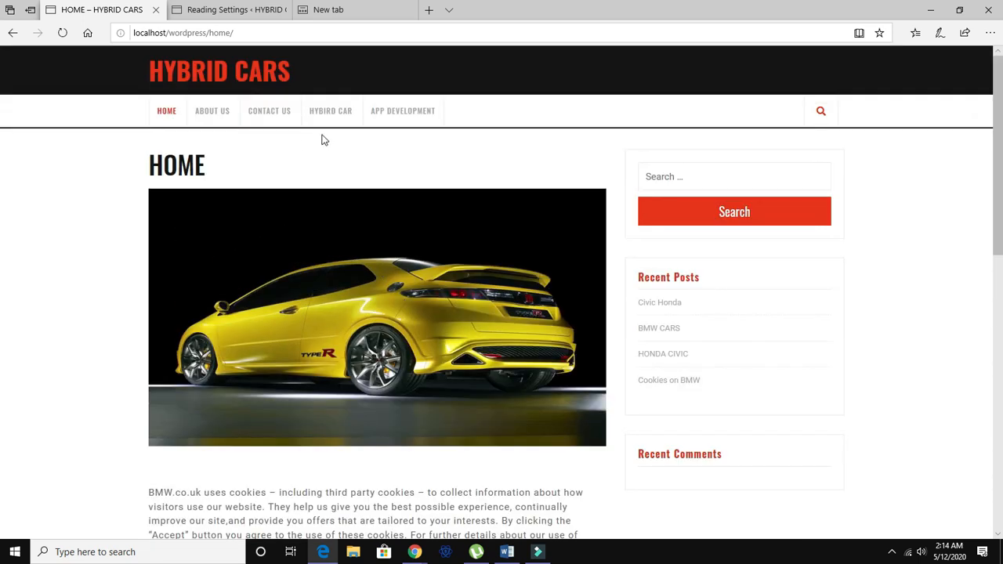
Return to the dashboard and open the list of all pages.
left_click(210, 11)
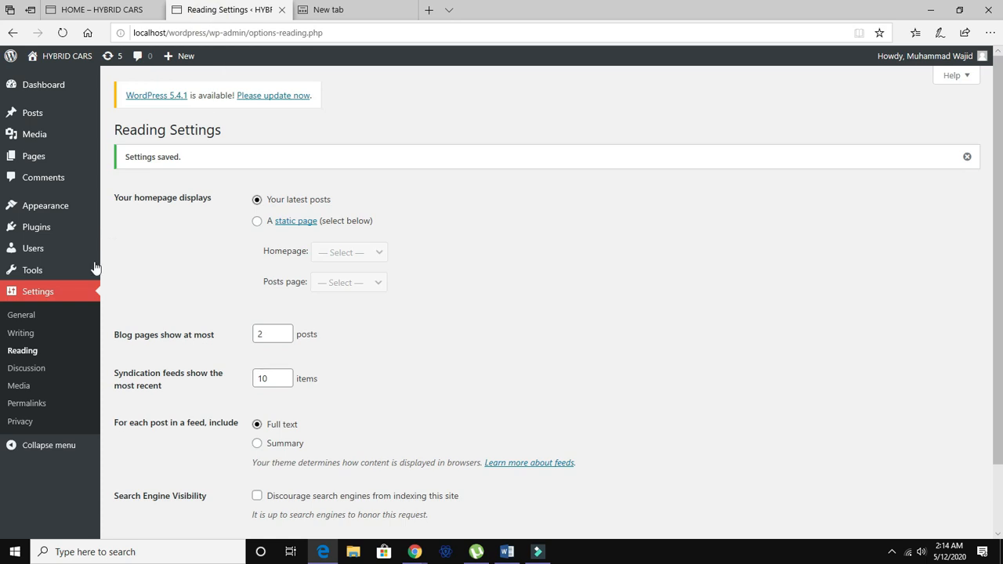
mouse_move(44, 167)
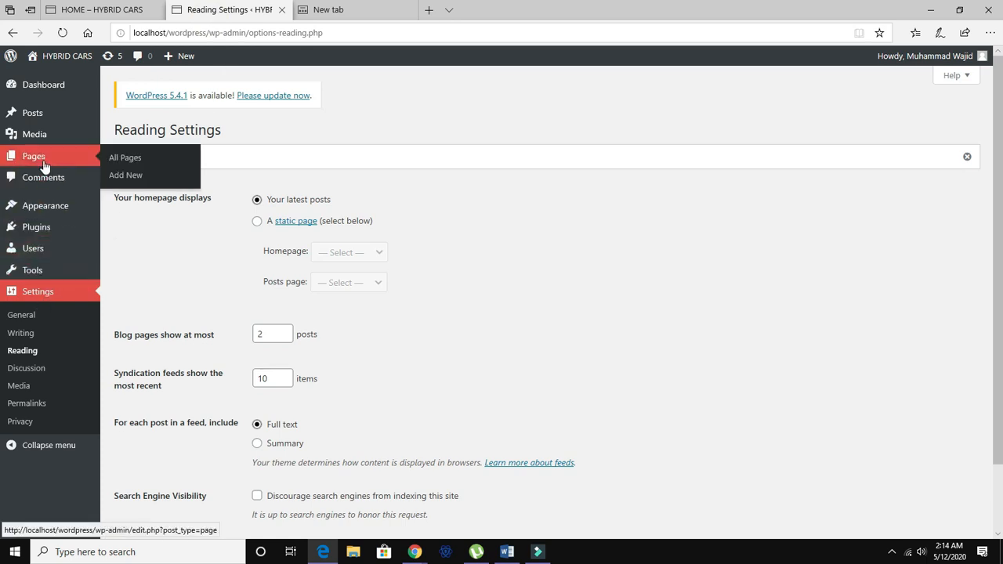
left_click(48, 160)
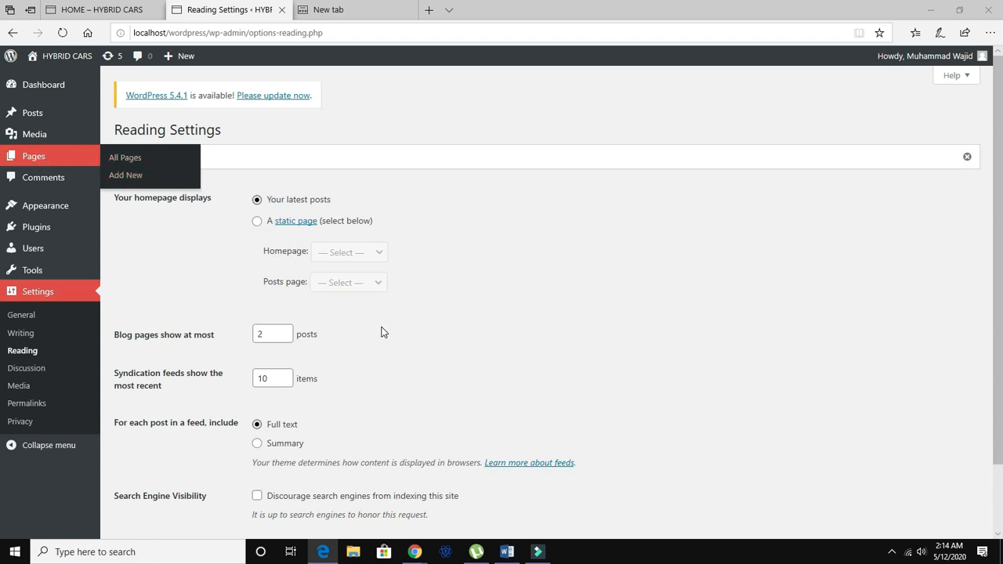
left_click(138, 163)
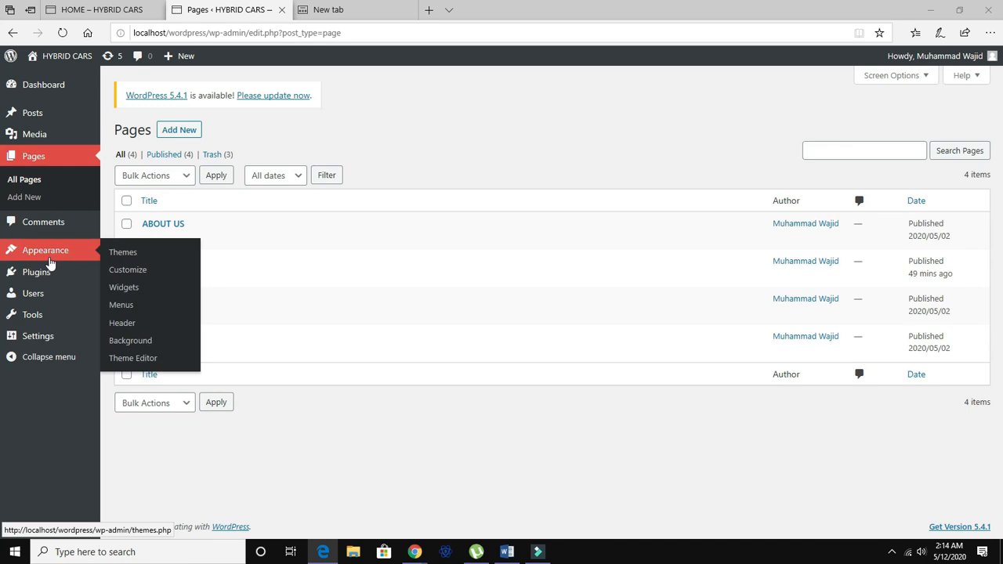
Add the BLOG page to Menu 1 in the menu editor.
left_click(119, 306)
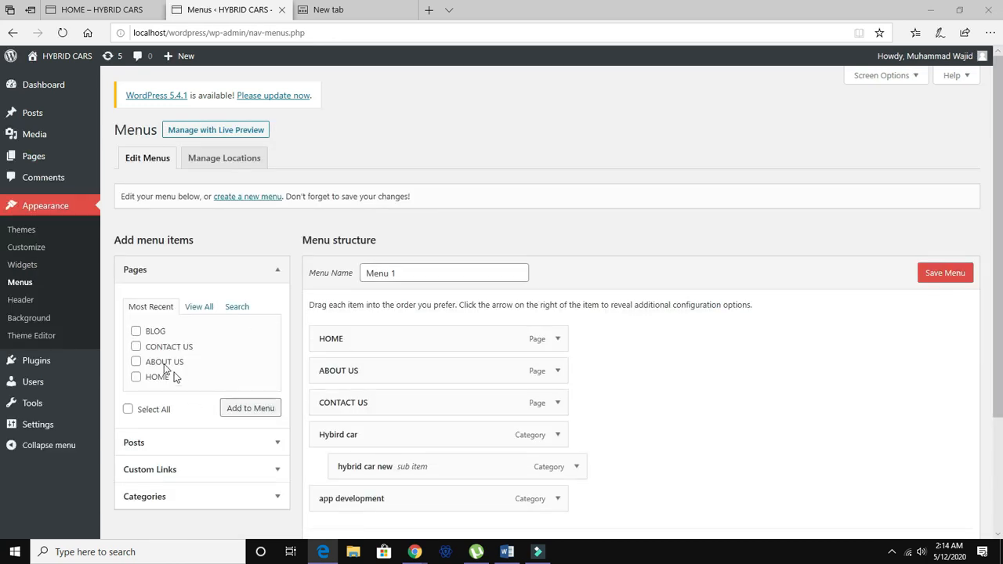
left_click(137, 332)
left_click(252, 413)
left_click(252, 409)
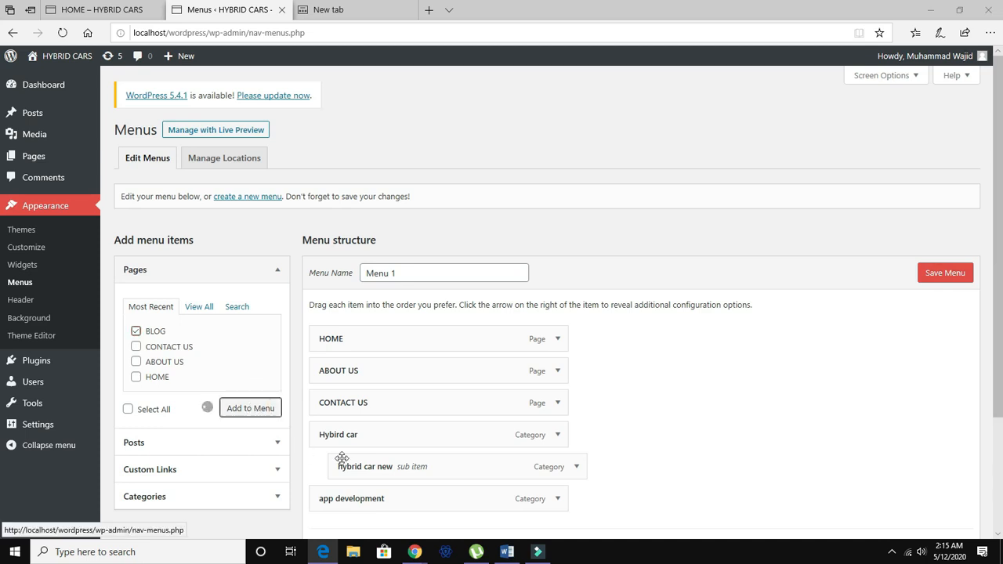
scroll(453, 487, "down", 1)
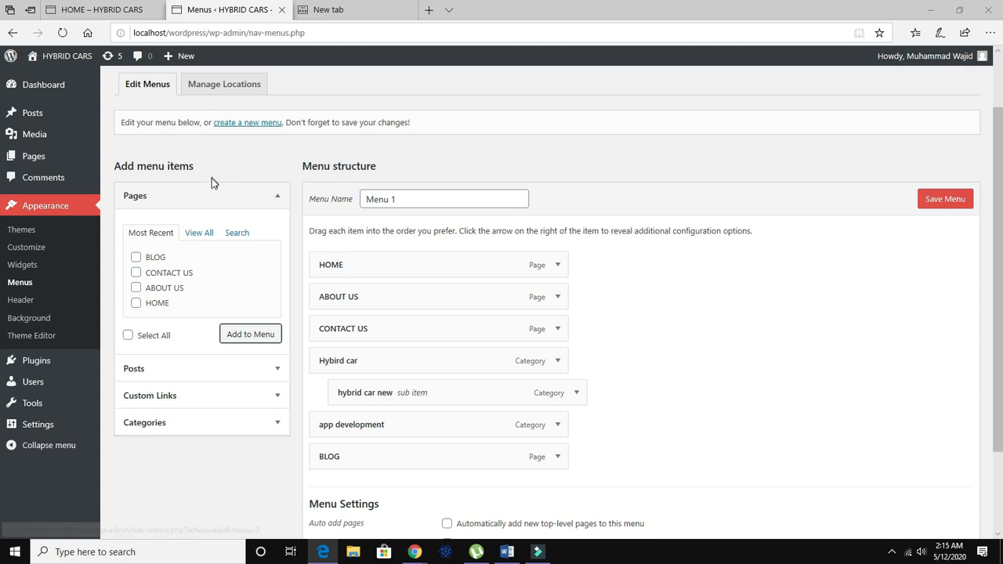
scroll(212, 180, "up", 1)
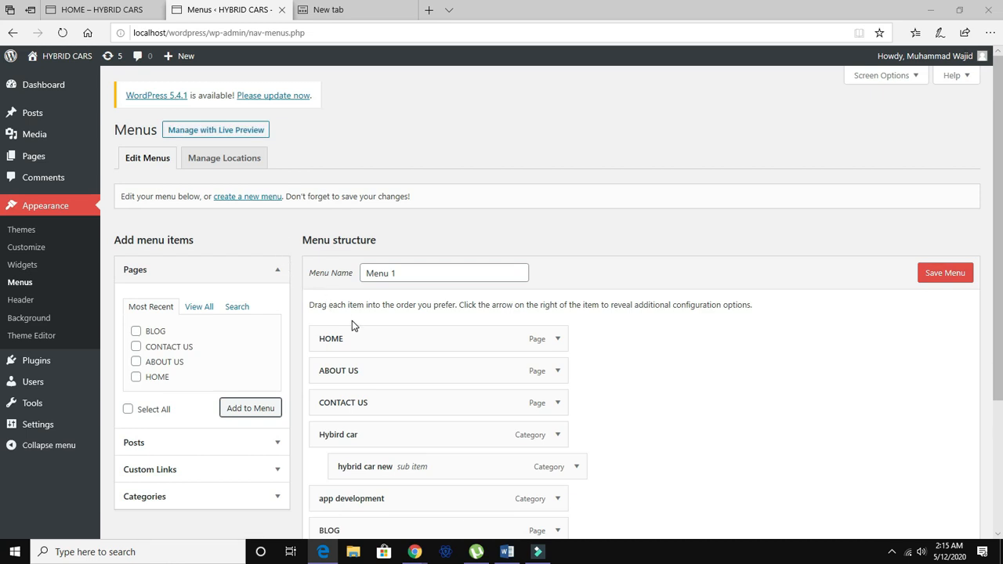
scroll(352, 320, "down", 1)
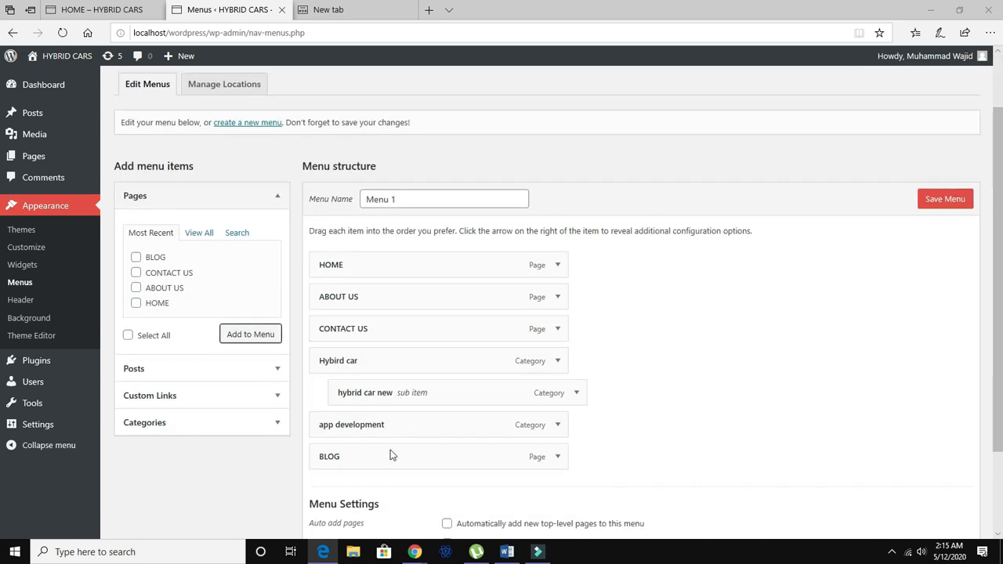
Check the app development menu item's settings and save Menu 1 with the BLOG page added.
left_click(556, 427)
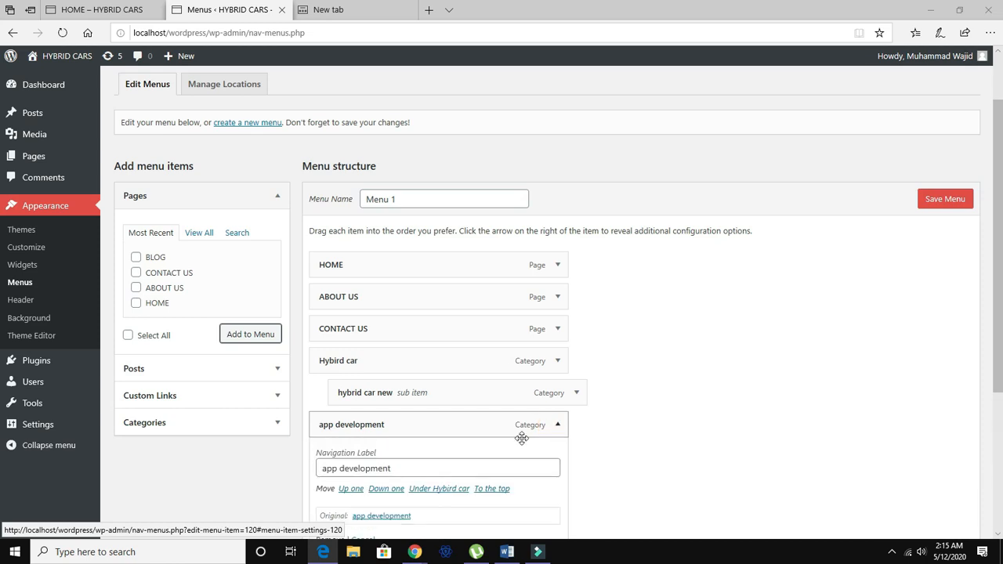
scroll(383, 490, "down", 2)
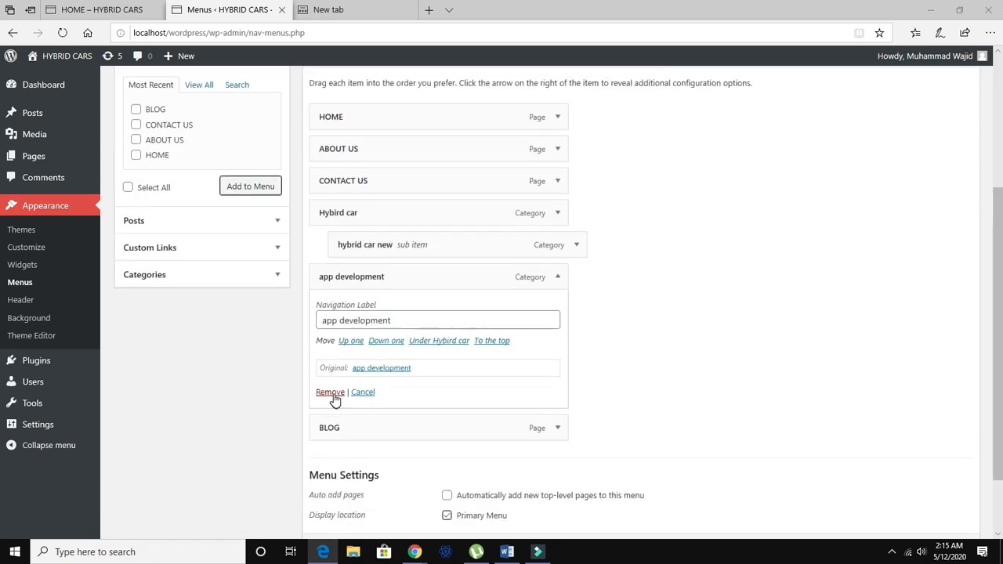
left_click(557, 279)
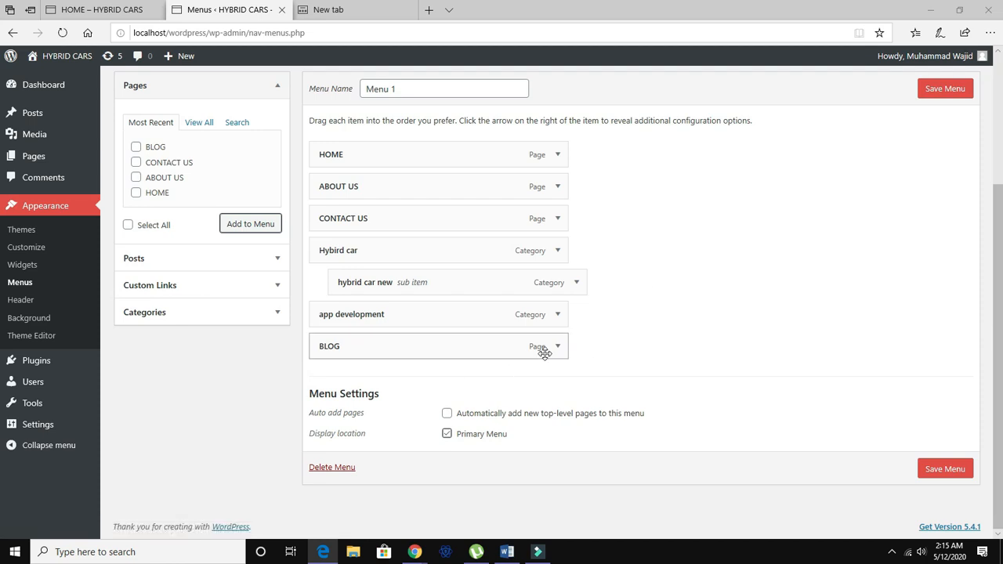
left_click(946, 470)
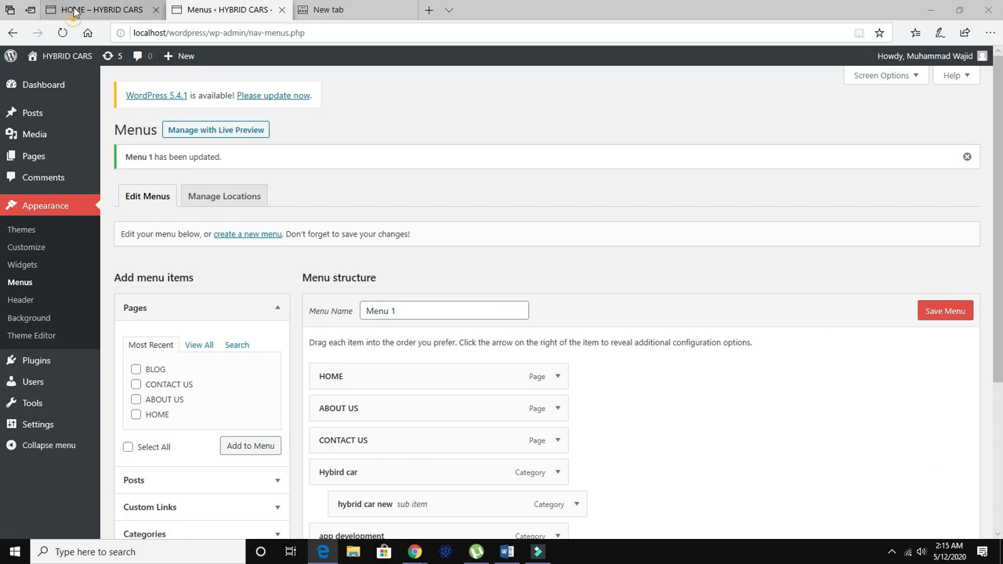
Reload the site's front end to check the navigation menu, then return to the menu editor.
left_click(74, 11)
left_click(62, 33)
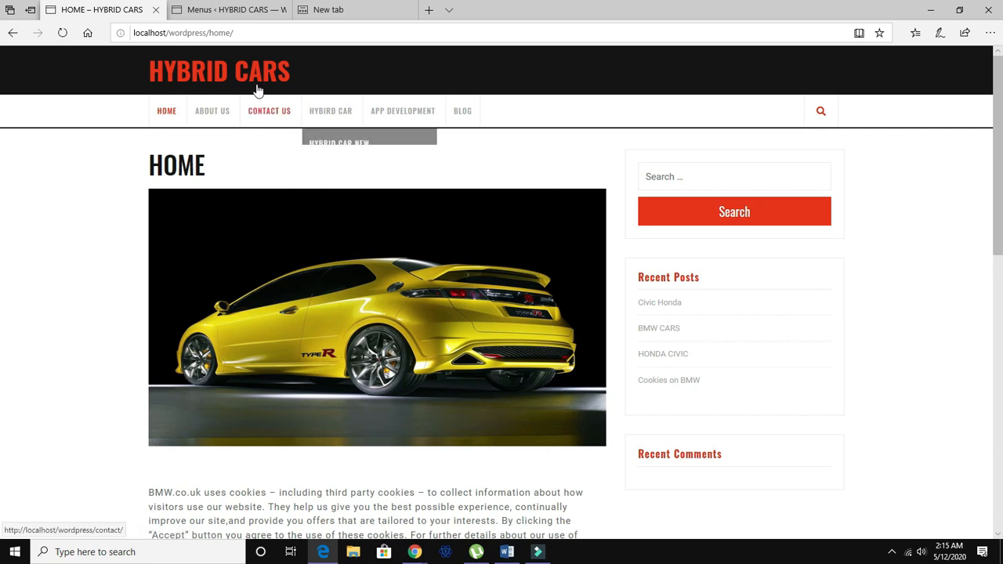
left_click(227, 9)
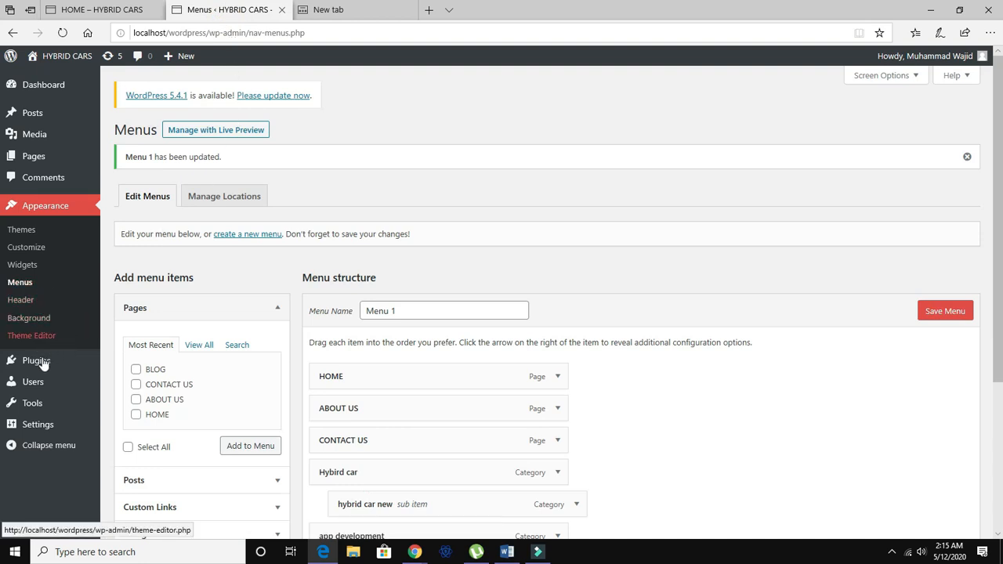
In Reading settings, make the homepage a static page with BLOG as the posts page, and save.
left_click(47, 425)
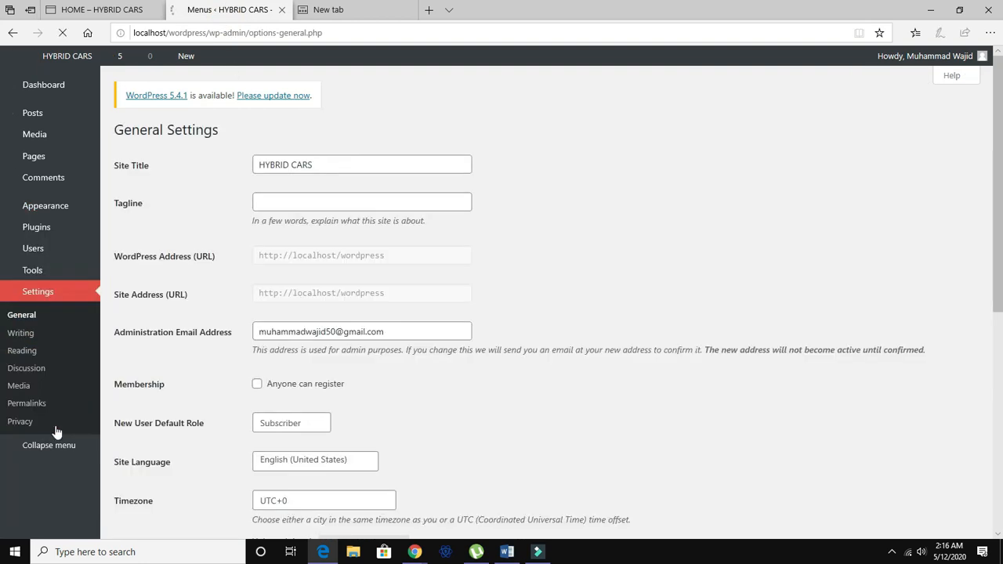
left_click(31, 350)
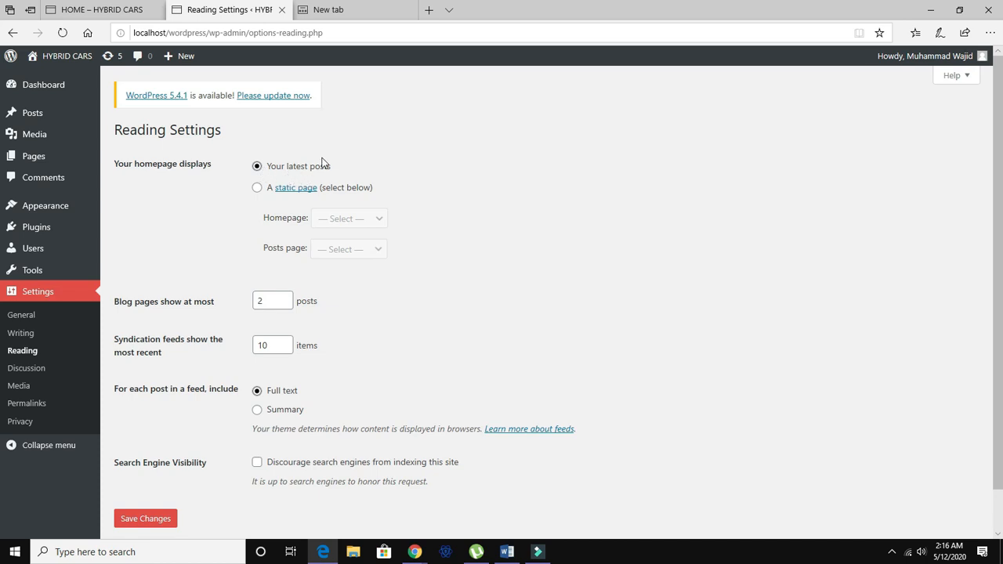
left_click(257, 188)
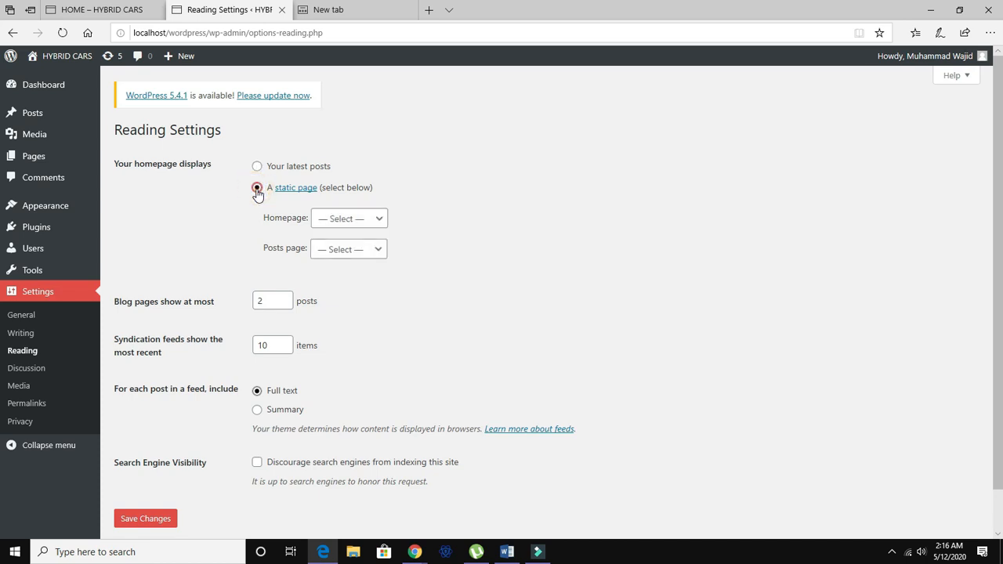
left_click(378, 251)
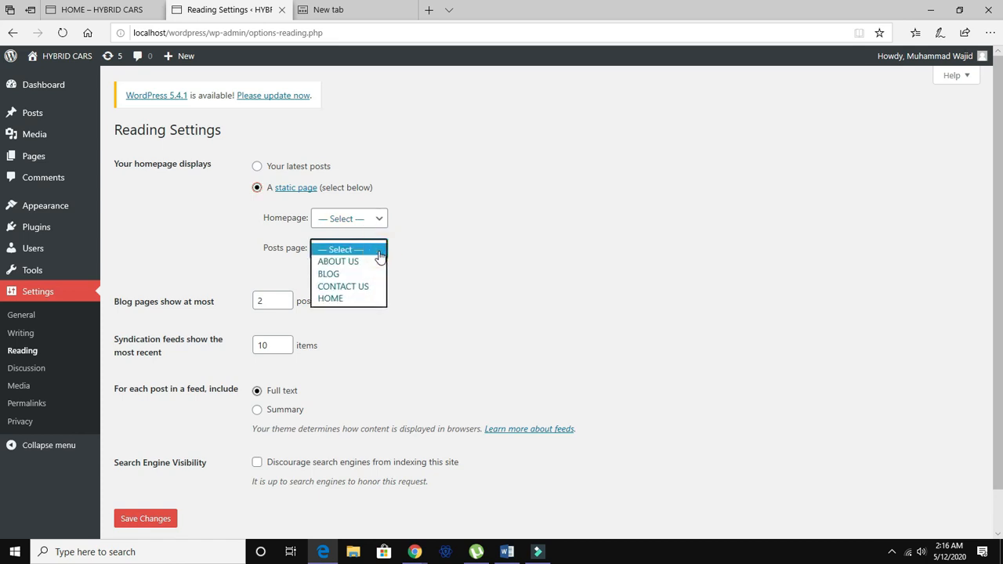
left_click(381, 273)
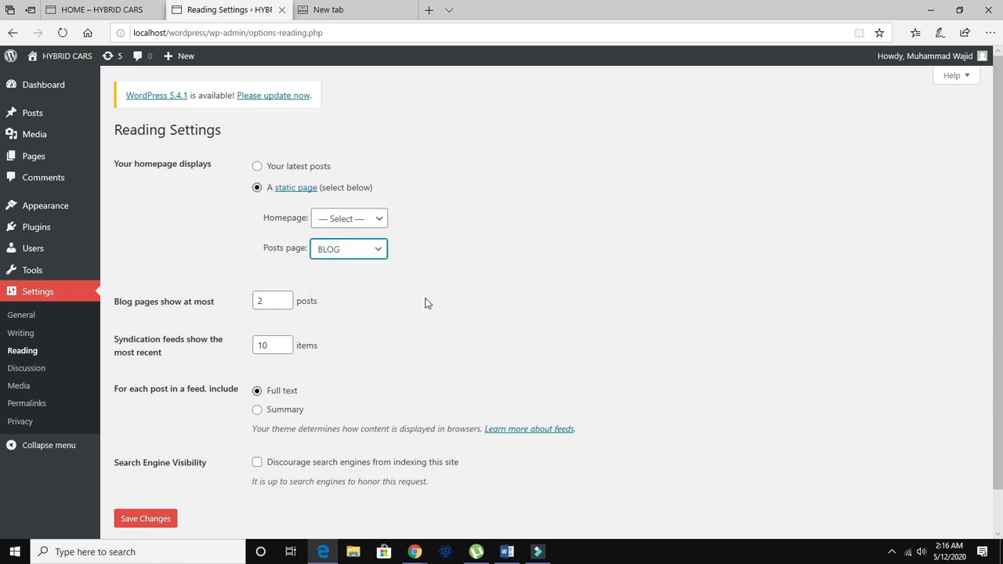
left_click(147, 519)
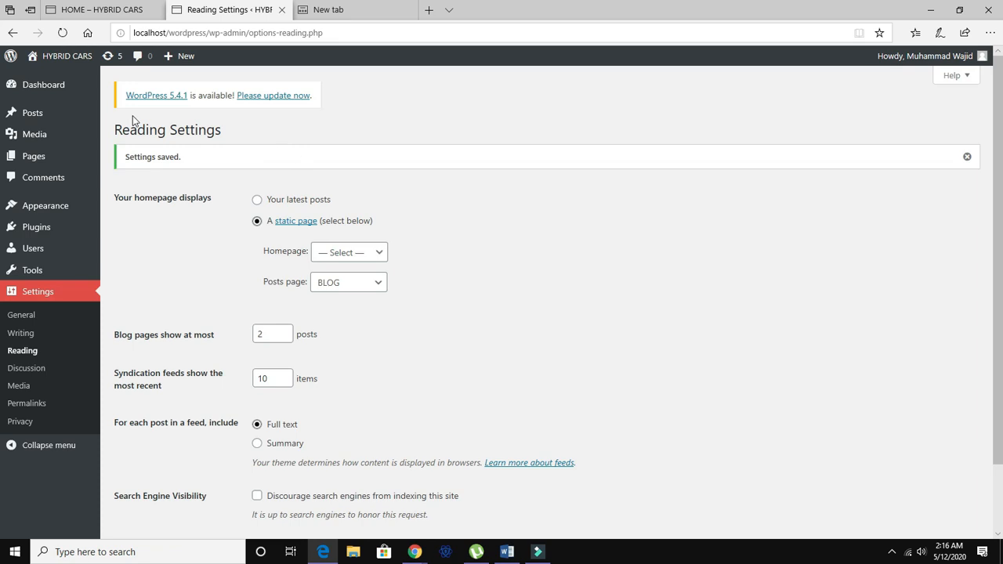
Reload the site and open the BLOG page from the navigation menu to review its post listing.
left_click(109, 9)
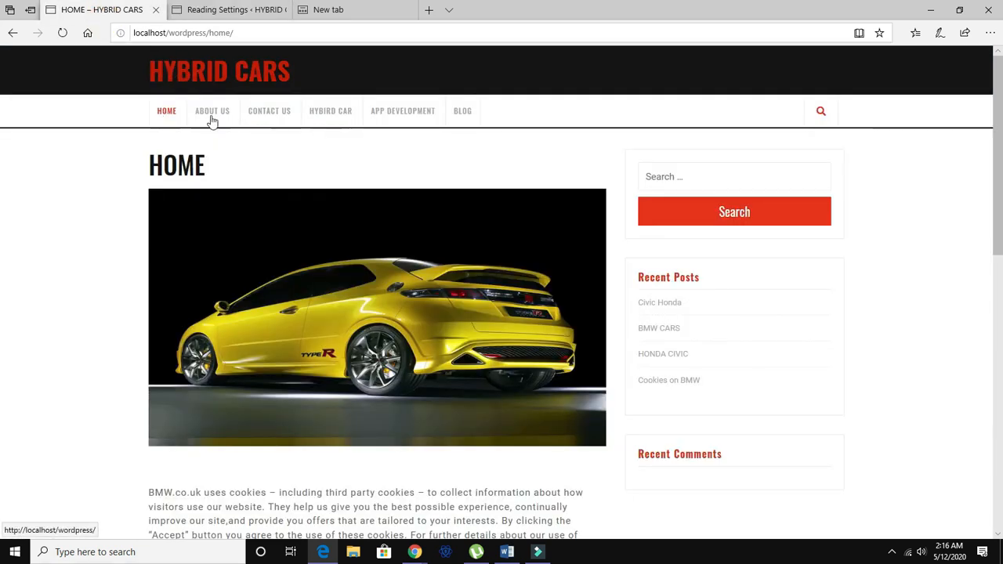
left_click(62, 32)
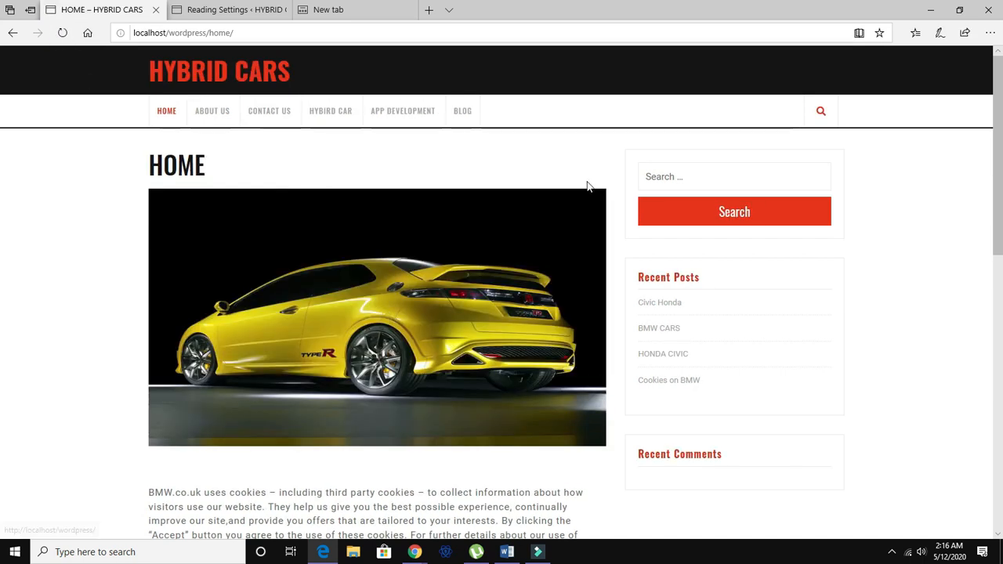
left_click(462, 113)
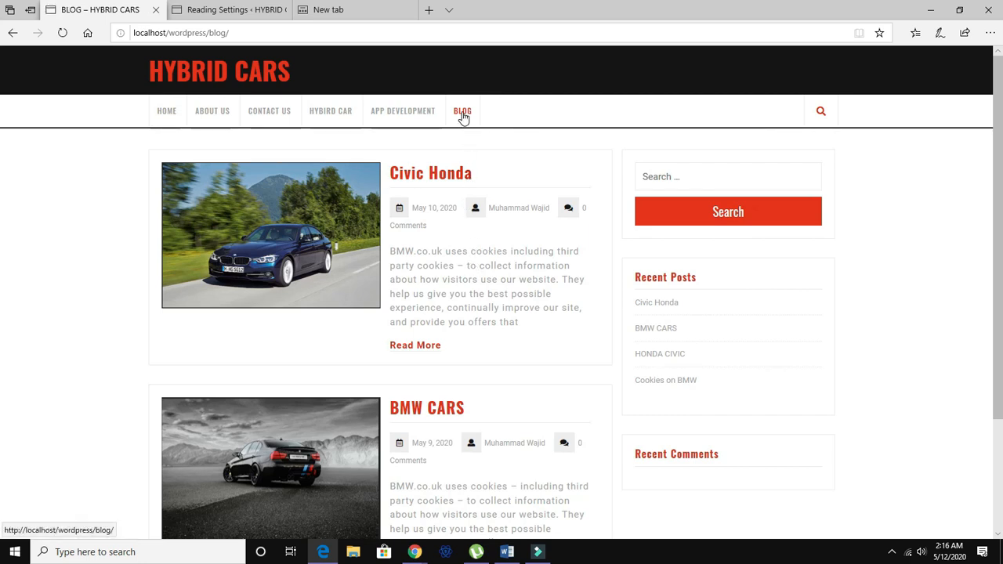
left_click(62, 32)
scroll(439, 384, "down", 2)
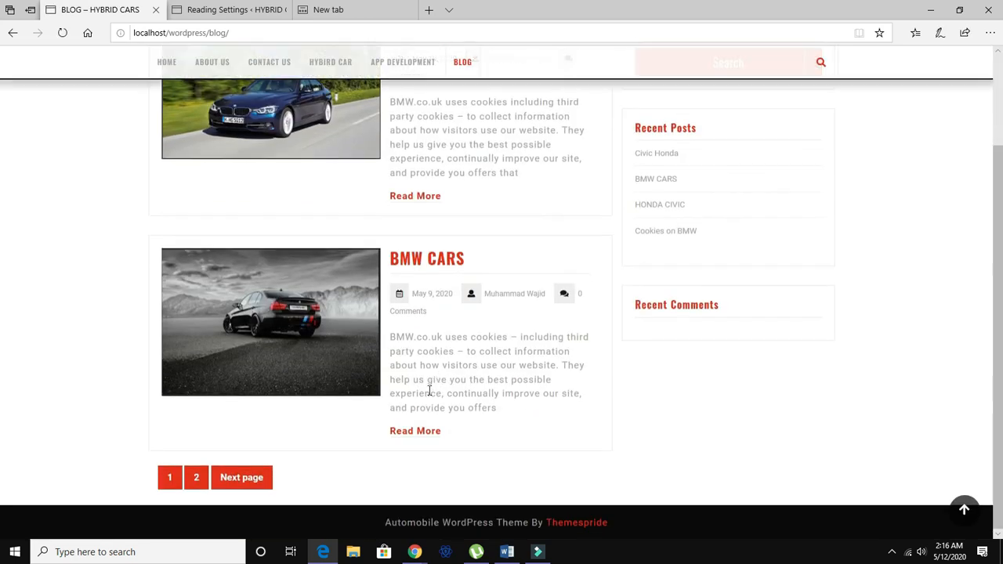
scroll(429, 390, "up", 2)
scroll(429, 392, "down", 2)
scroll(423, 398, "up", 2)
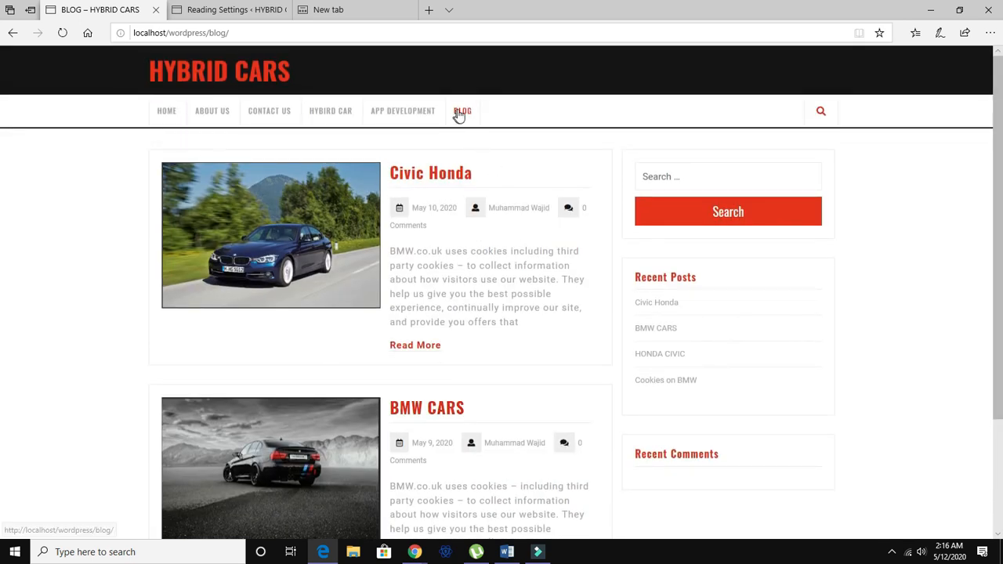
Open the site's front page via the site title, scroll through it, and return to the admin tab.
left_click(198, 72)
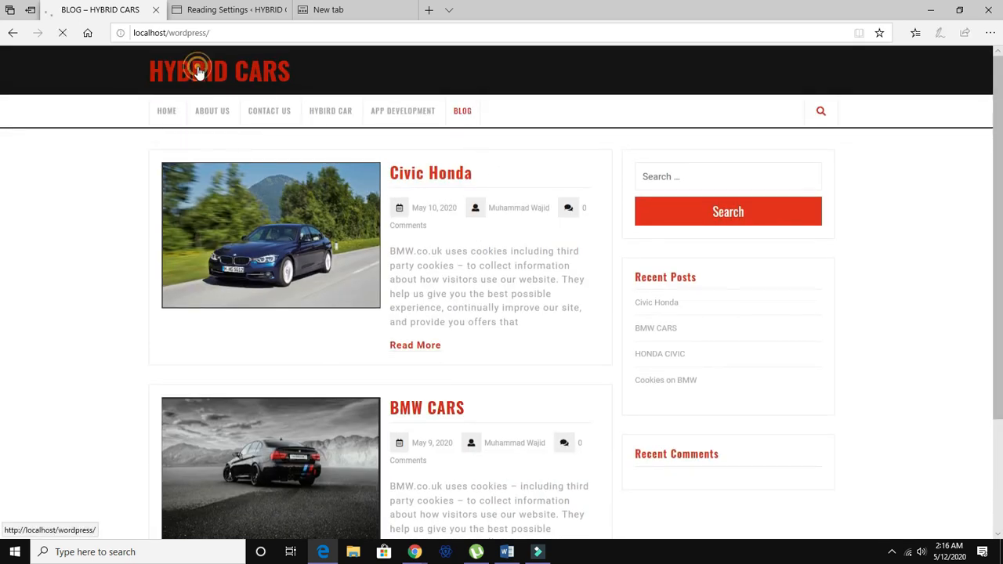
scroll(407, 298, "down", 3)
scroll(407, 299, "up", 2)
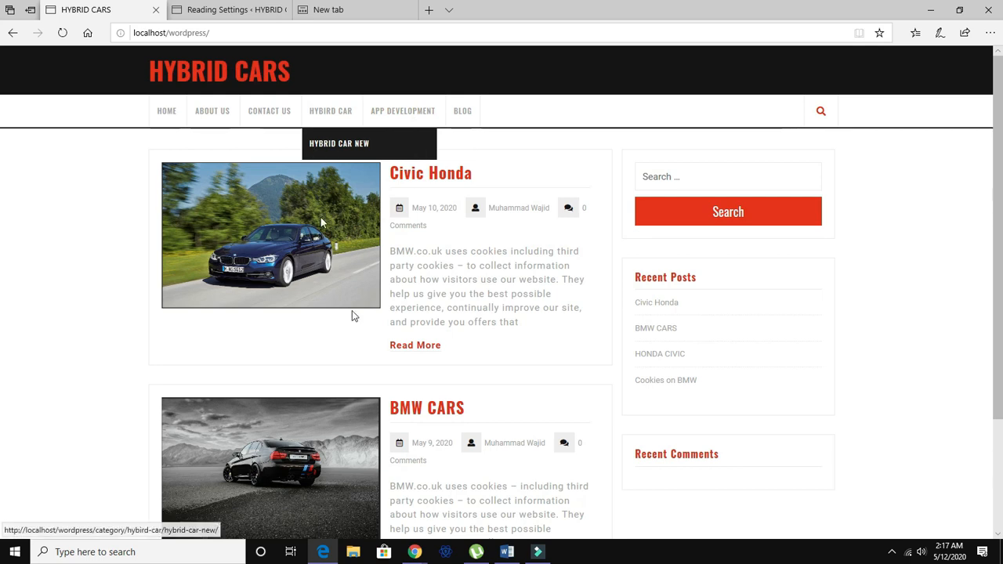
left_click(245, 11)
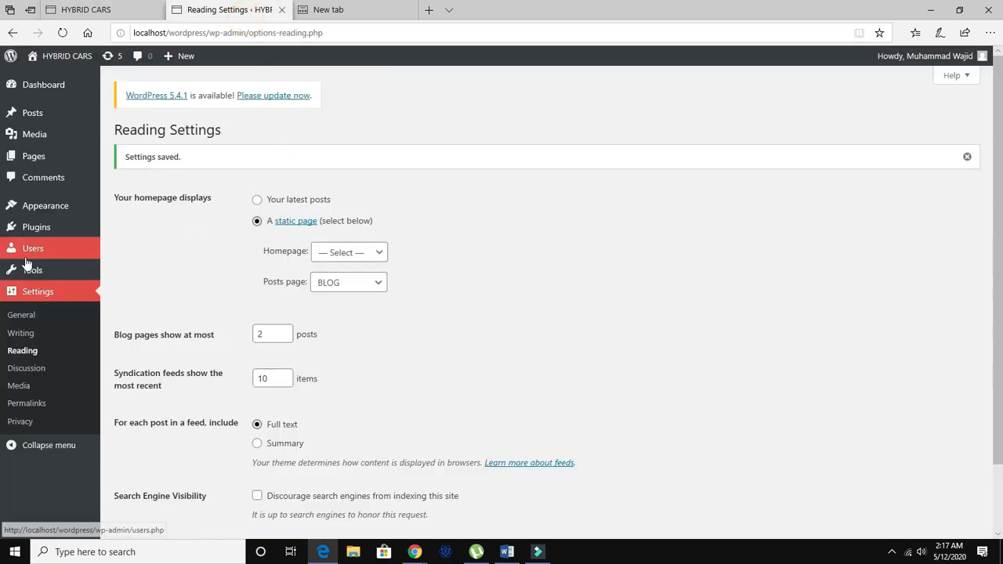
Open the Customizer's Site Identity section, then go back and close the Customizer.
mouse_move(49, 215)
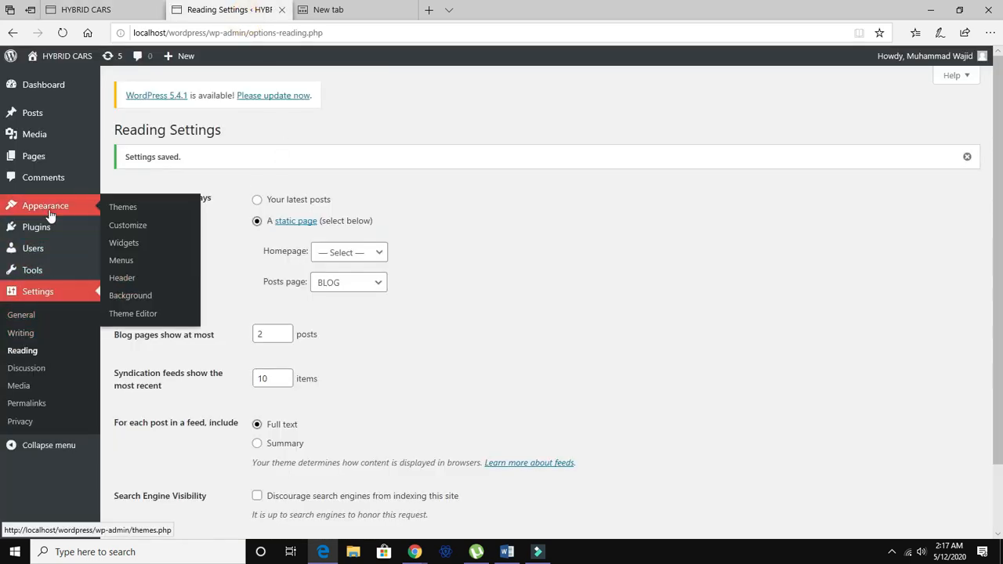
left_click(129, 226)
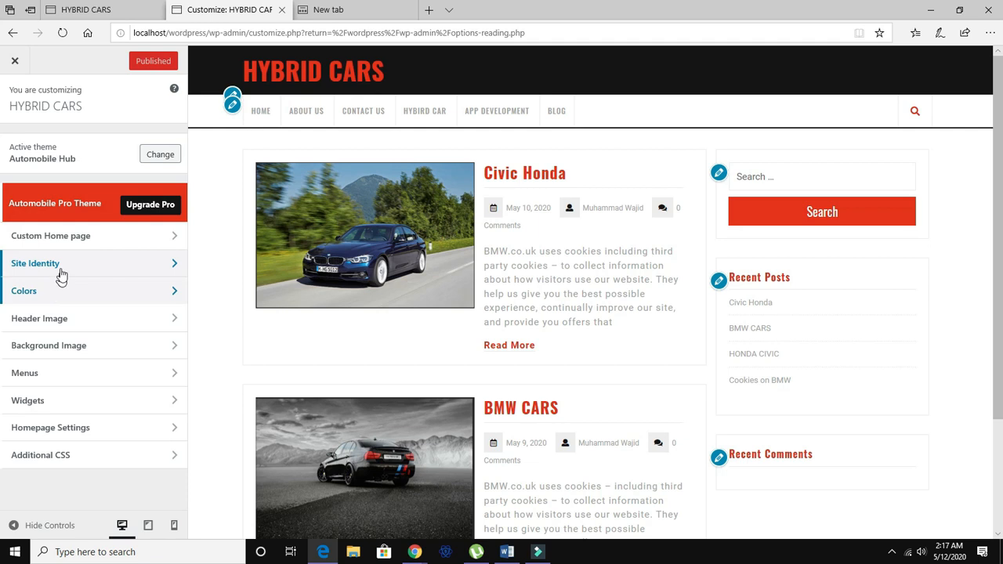
left_click(64, 265)
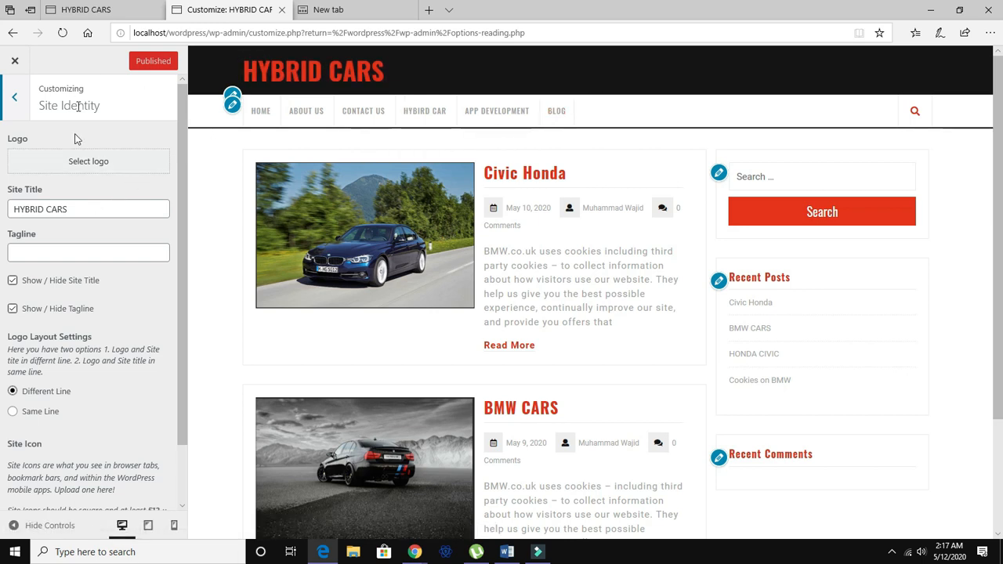
left_click(14, 97)
left_click(16, 61)
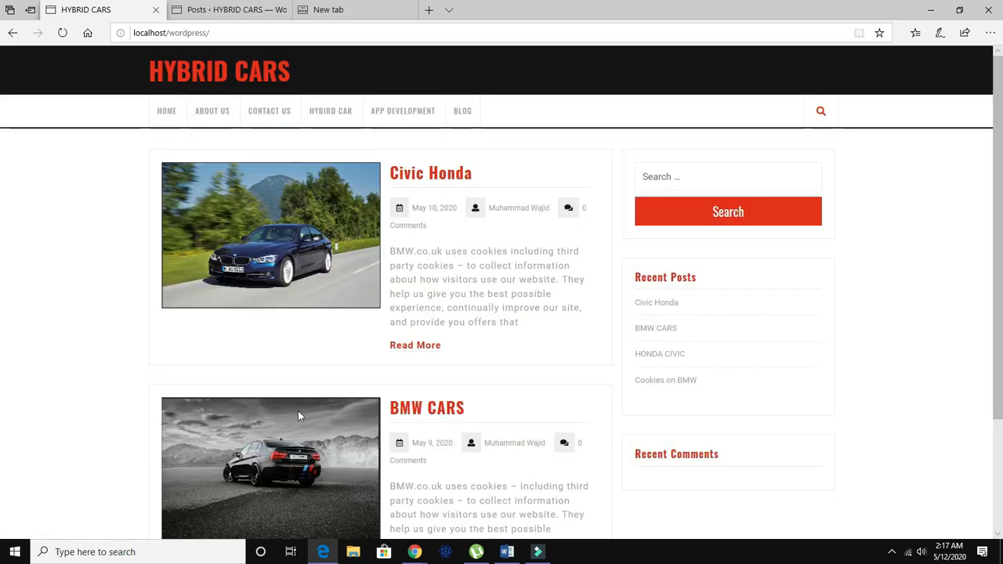
Scroll through the site's front page posts and pagination, then switch back to the site tab.
scroll(294, 408, "down", 3)
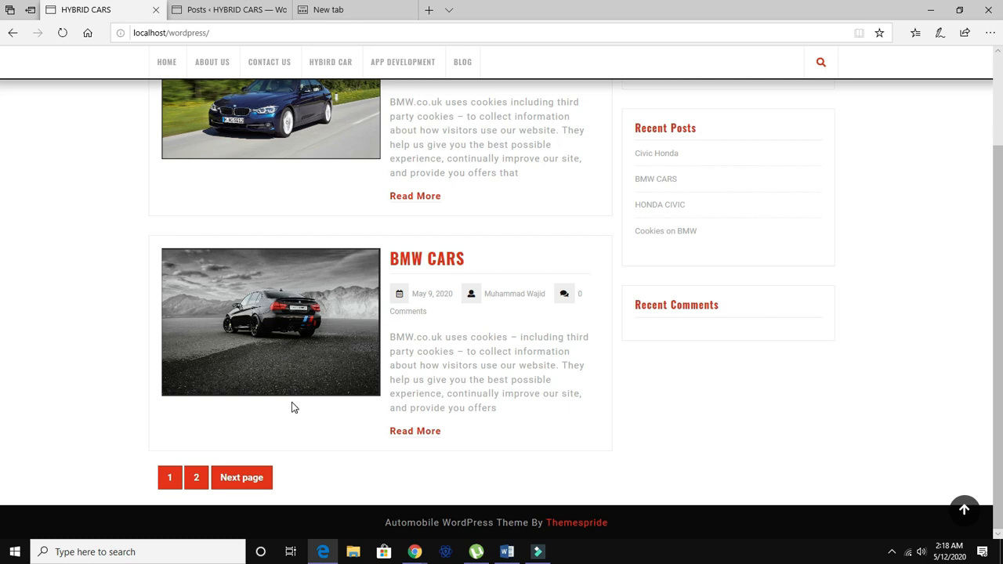
scroll(294, 408, "up", 2)
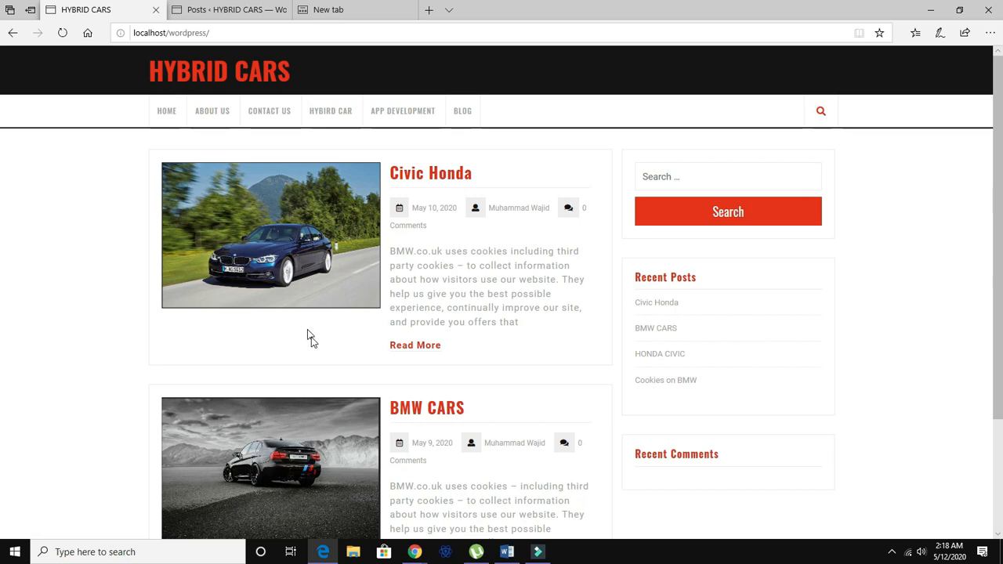
scroll(307, 338, "down", 2)
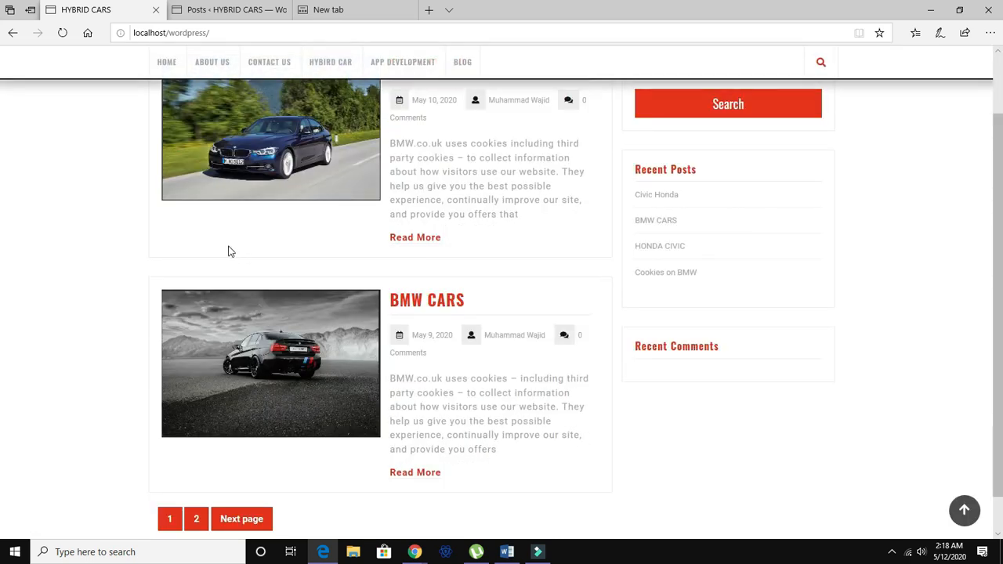
scroll(279, 323, "down", 1)
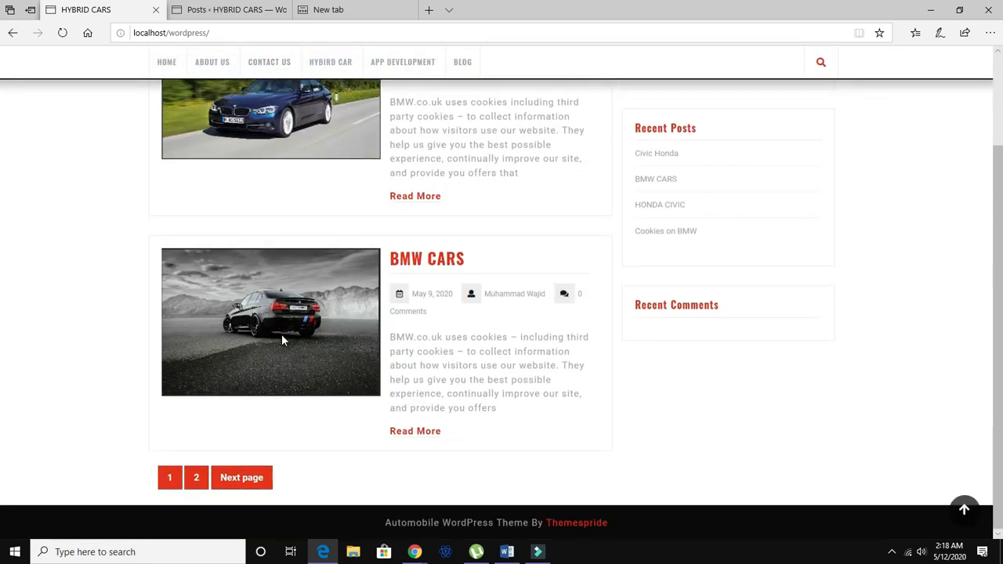
scroll(283, 340, "up", 3)
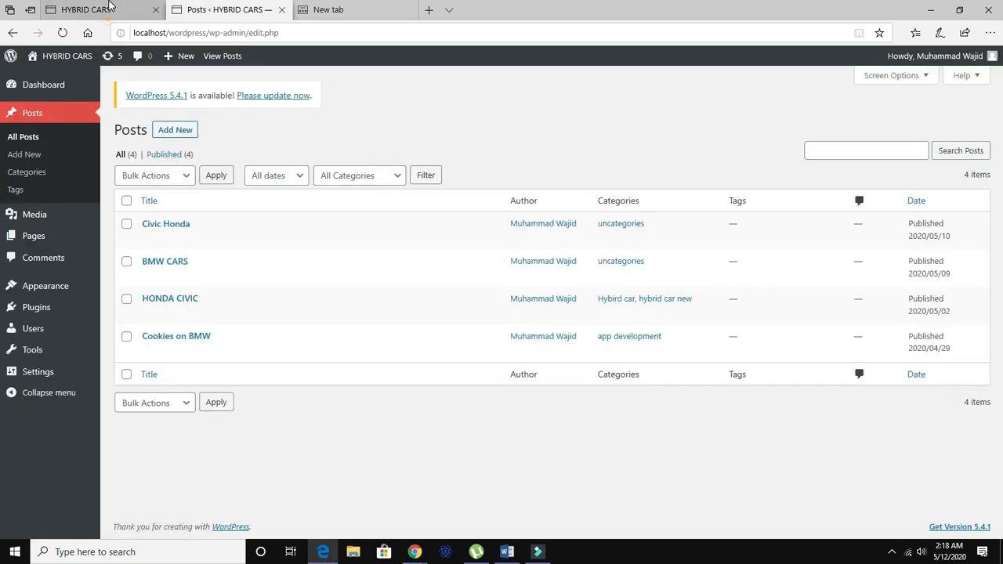
left_click(109, 10)
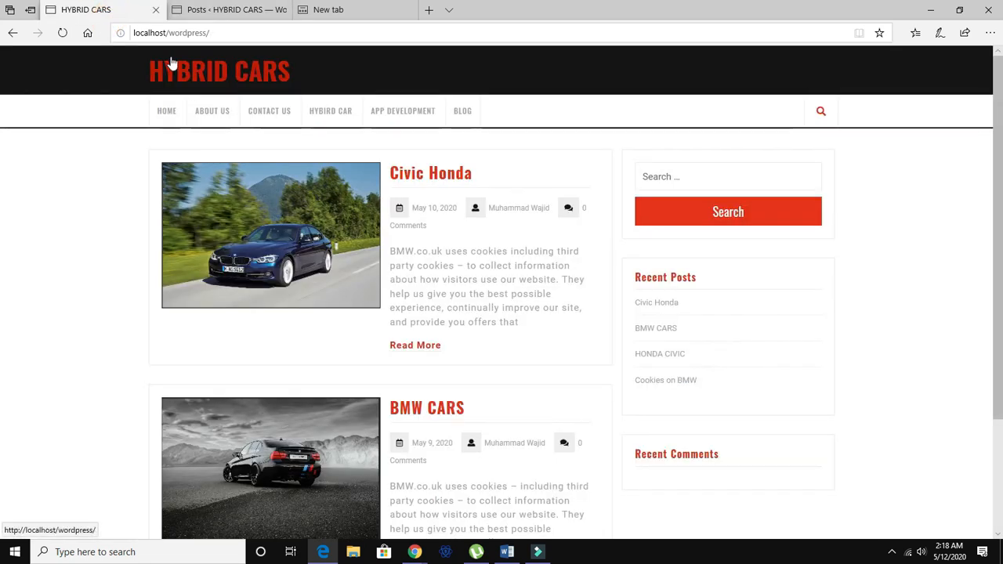